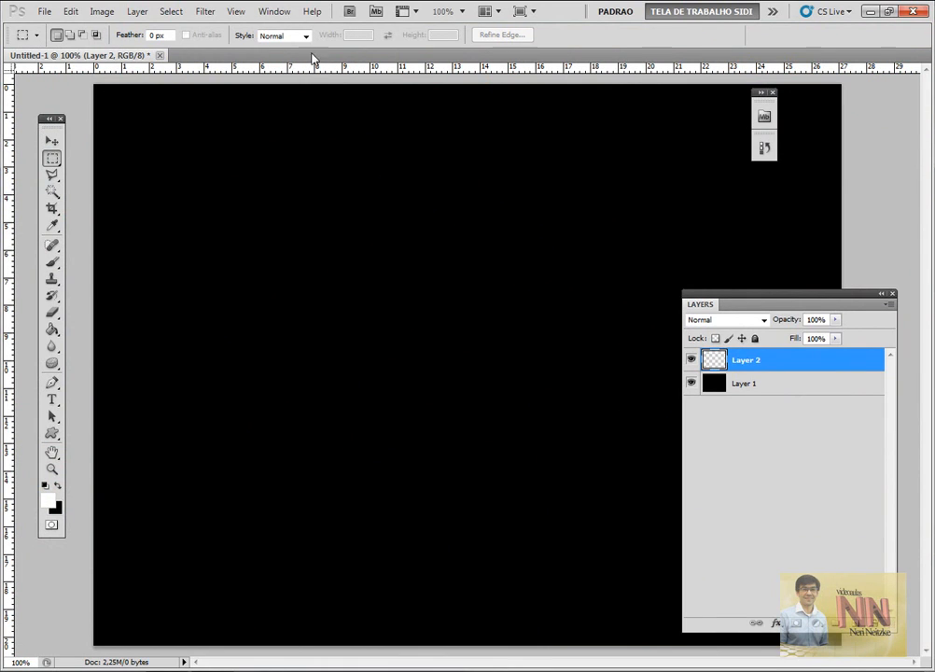
Toggle the document rulers off and on repeatedly, leaving them shown
click(237, 13)
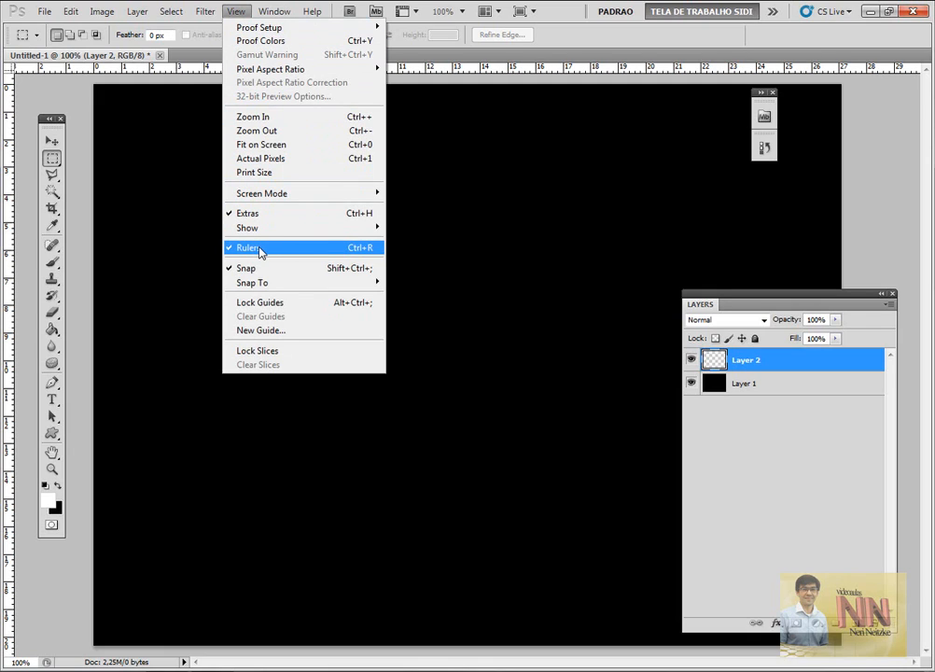
click(362, 247)
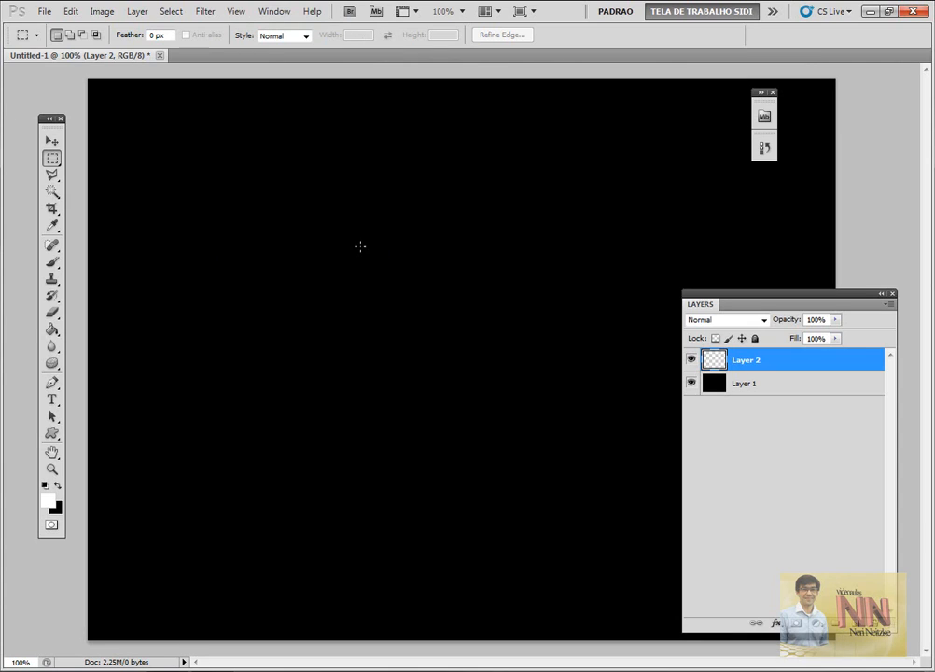
key(ctrl+r)
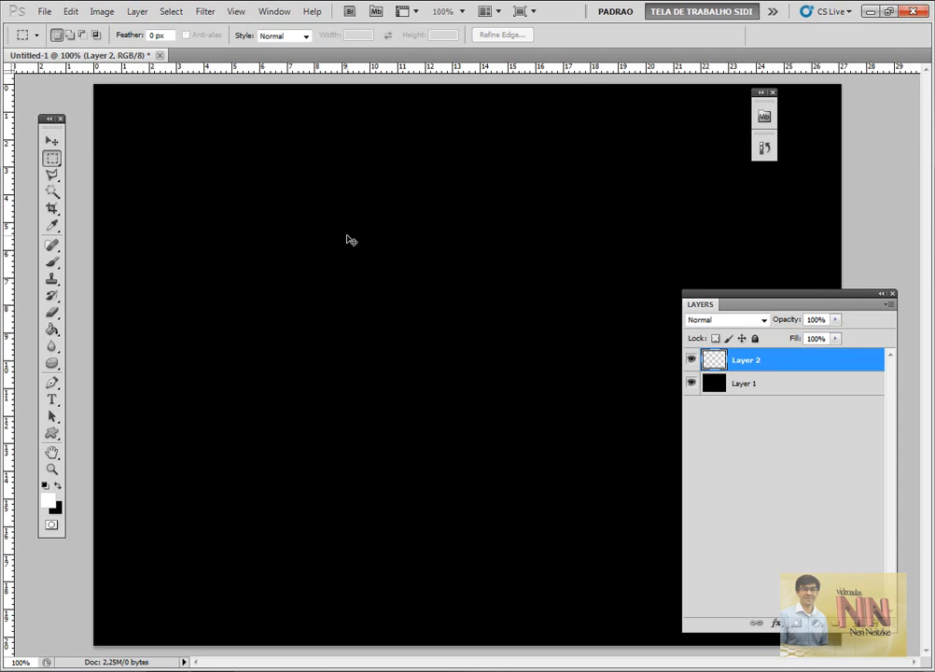
key(ctrl+r)
key(ctrl+r)
key(ctrl+r)
key(ctrl+r)
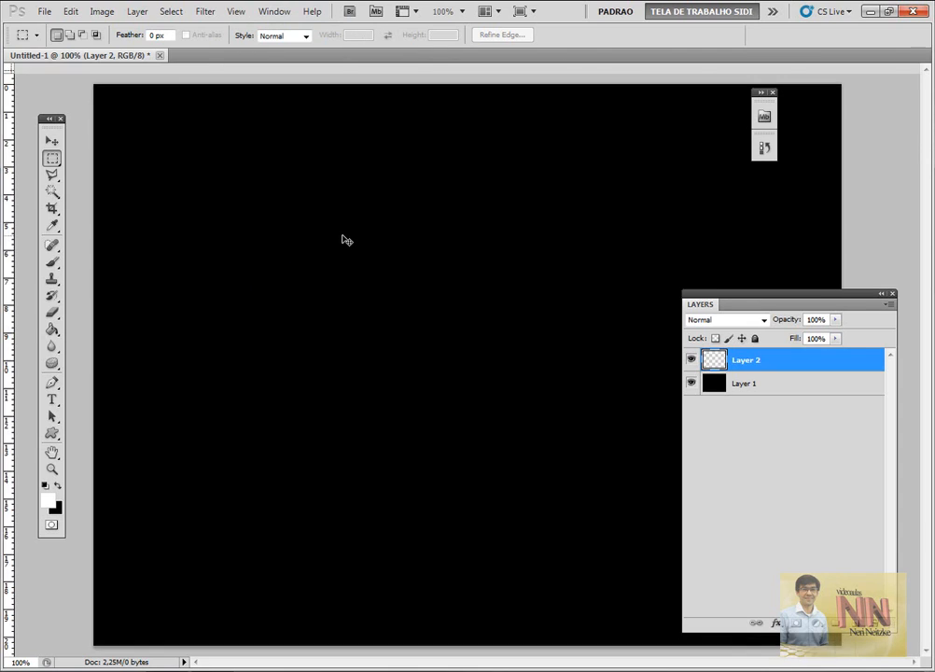
key(ctrl+r)
key(ctrl+r)
key(ctrl+r)
key(ctrl+r)
key(ctrl+r)
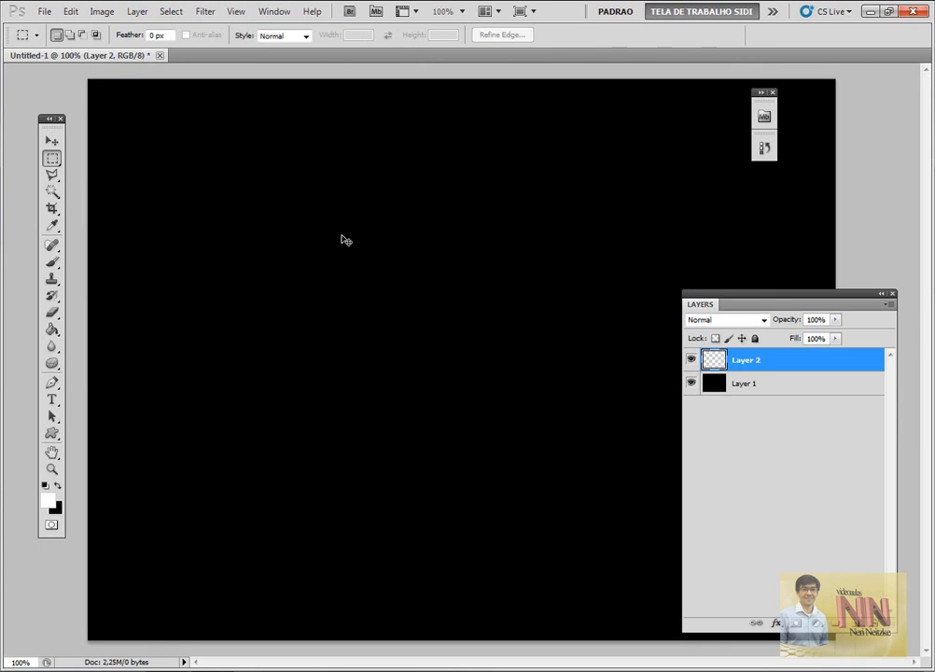
key(ctrl+r)
key(ctrl+r)
key(ctrl+r)
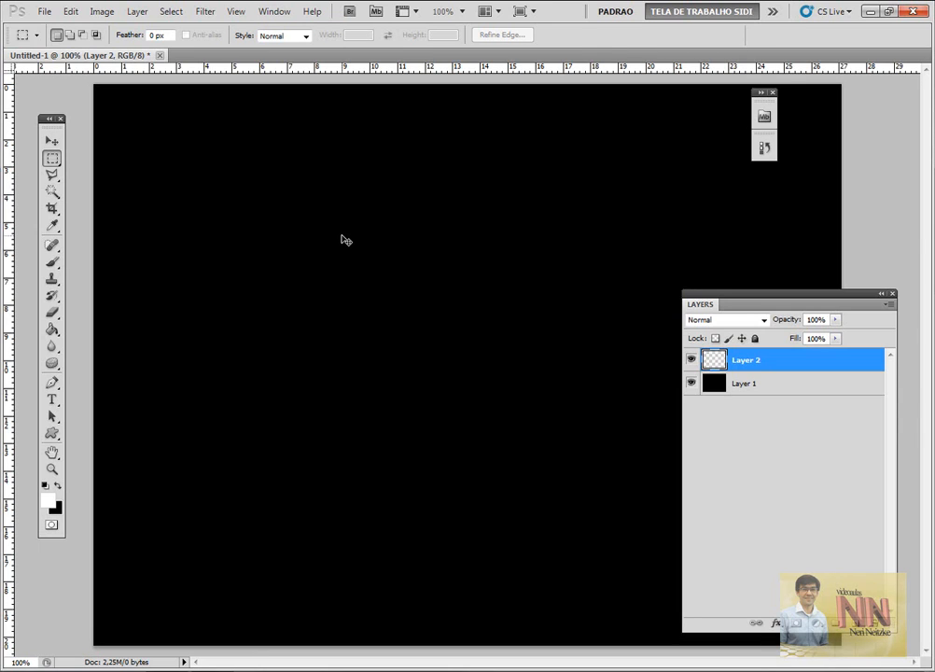
key(ctrl+r)
key(ctrl+r)
key(ctrl+r)
key(ctrl+r)
key(ctrl+r)
key(ctrl+r)
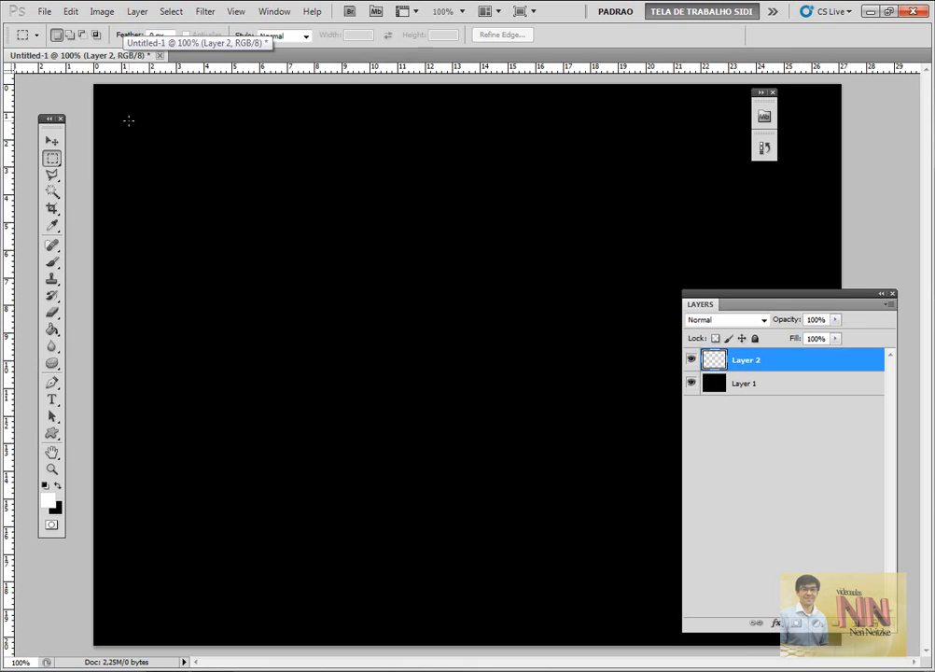
Start a new document measured in centimetres, with a width of 29,7 cm and a height of 21 cm
click(744, 385)
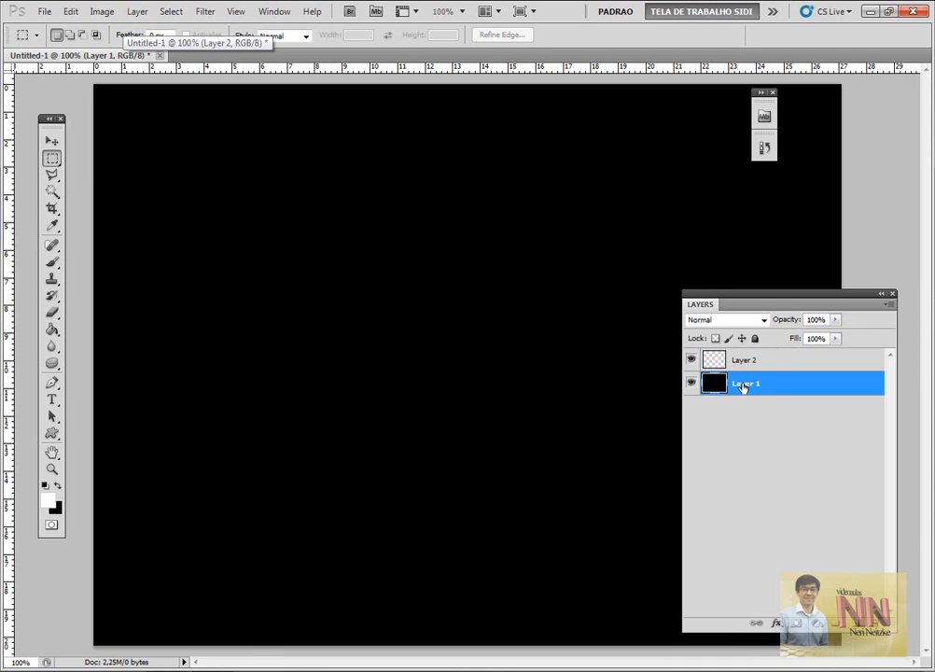
click(39, 12)
click(44, 23)
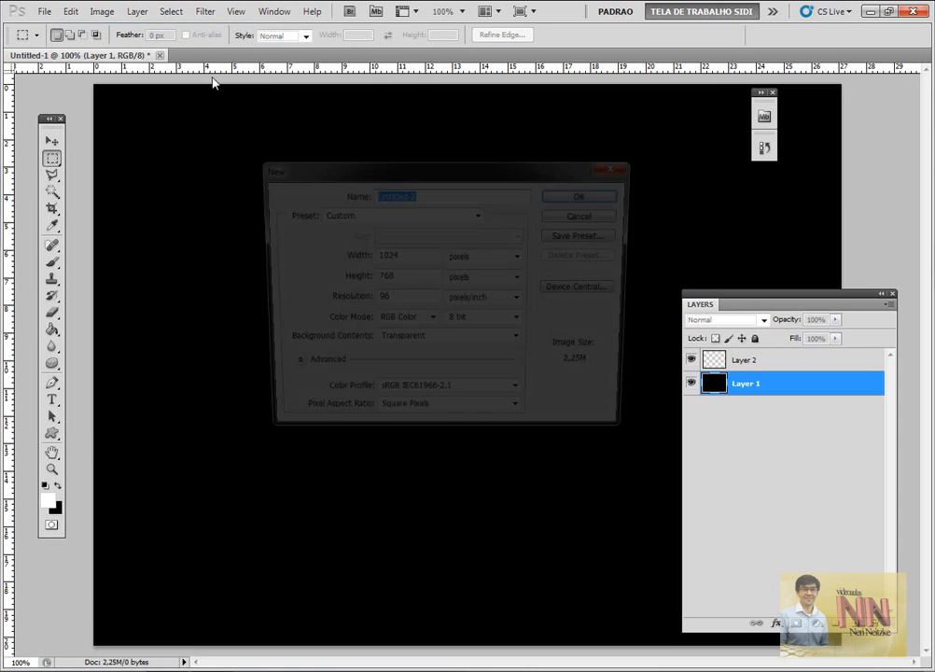
click(471, 256)
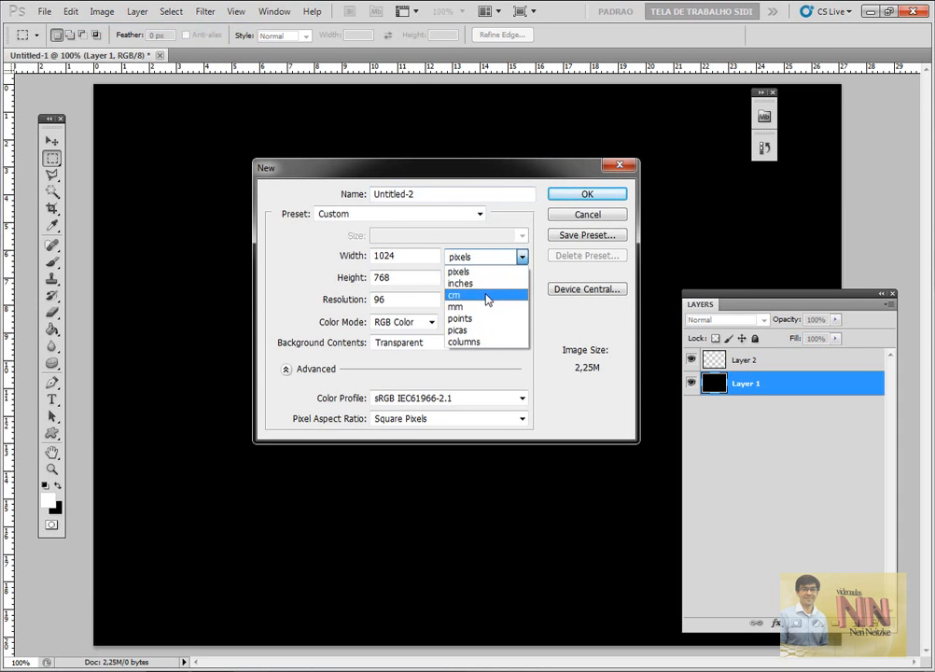
click(485, 296)
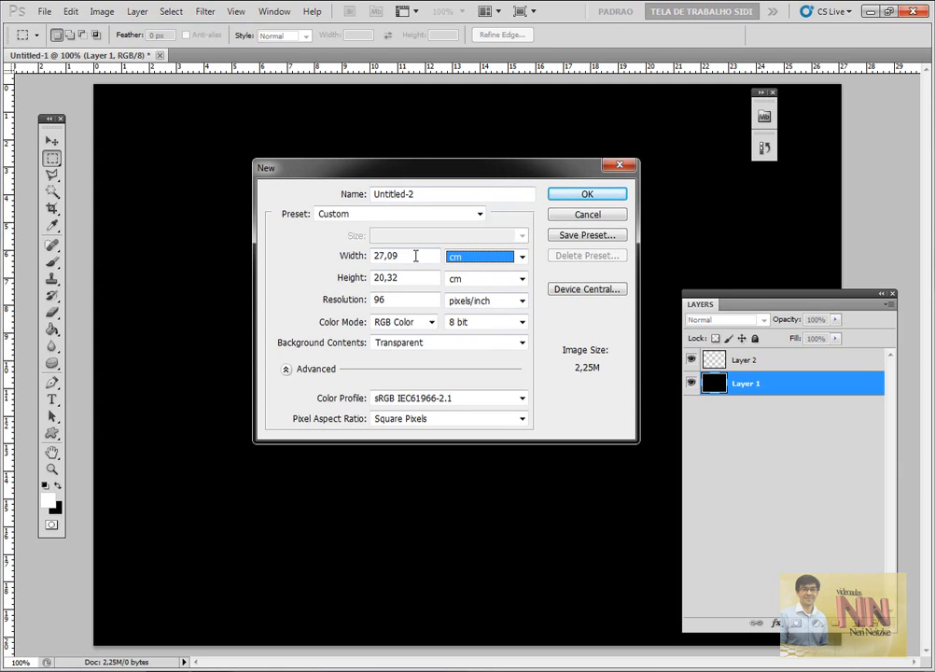
click(420, 254)
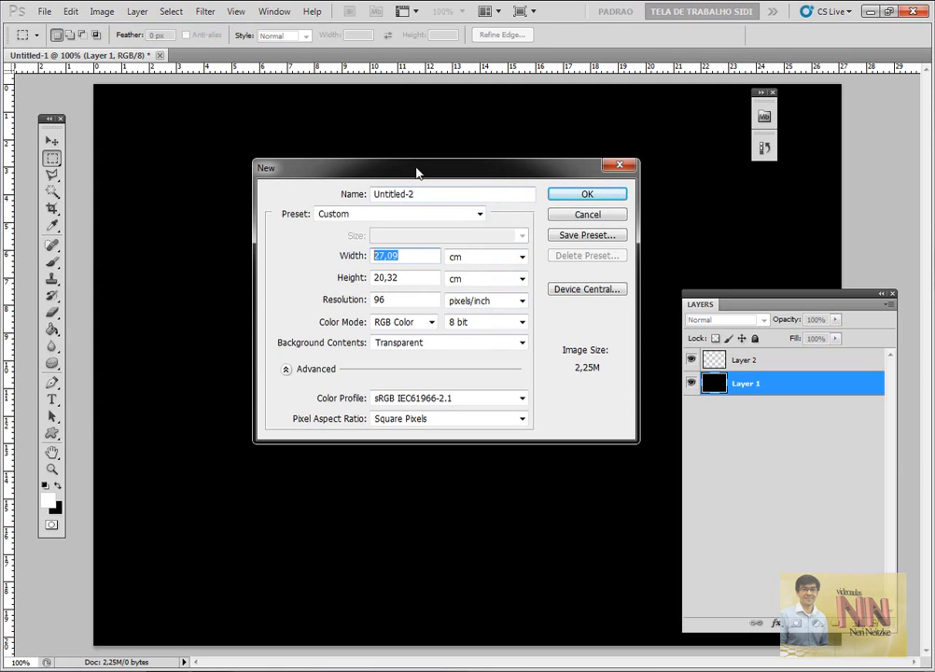
drag(417, 172, 373, 172)
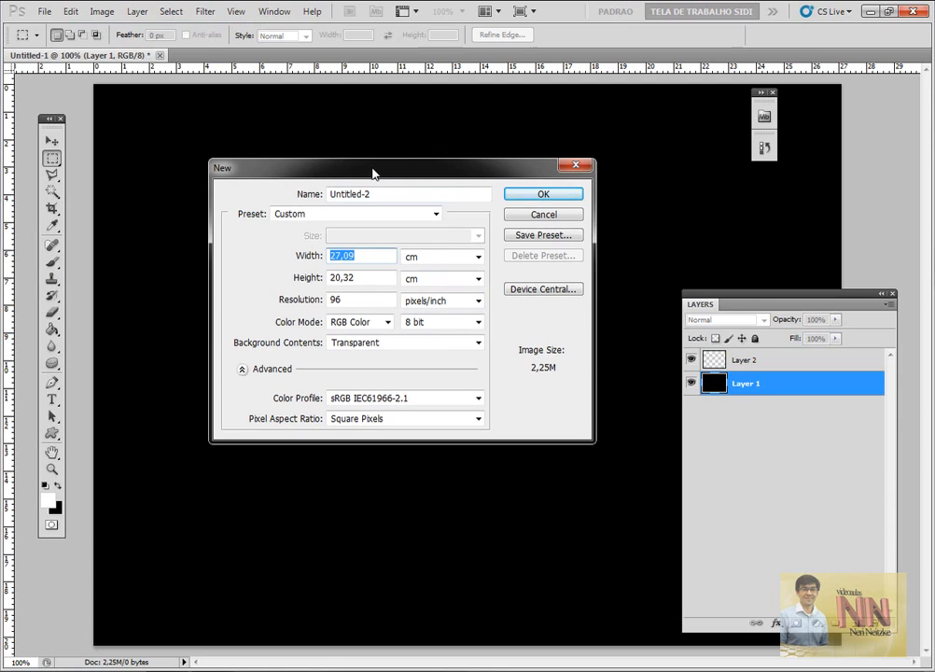
drag(373, 173, 375, 175)
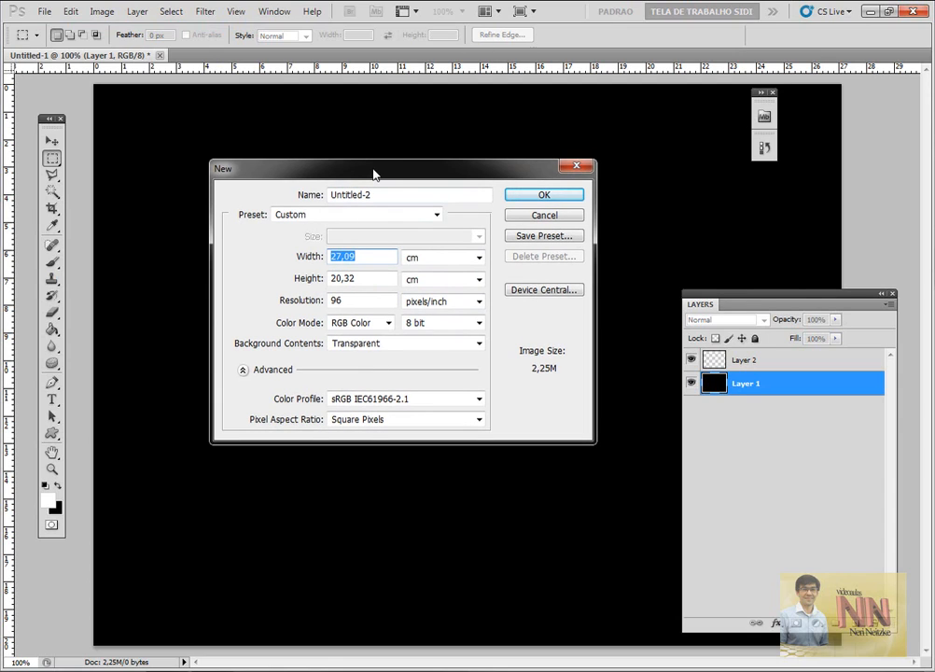
text(29,7)
key(Tab)
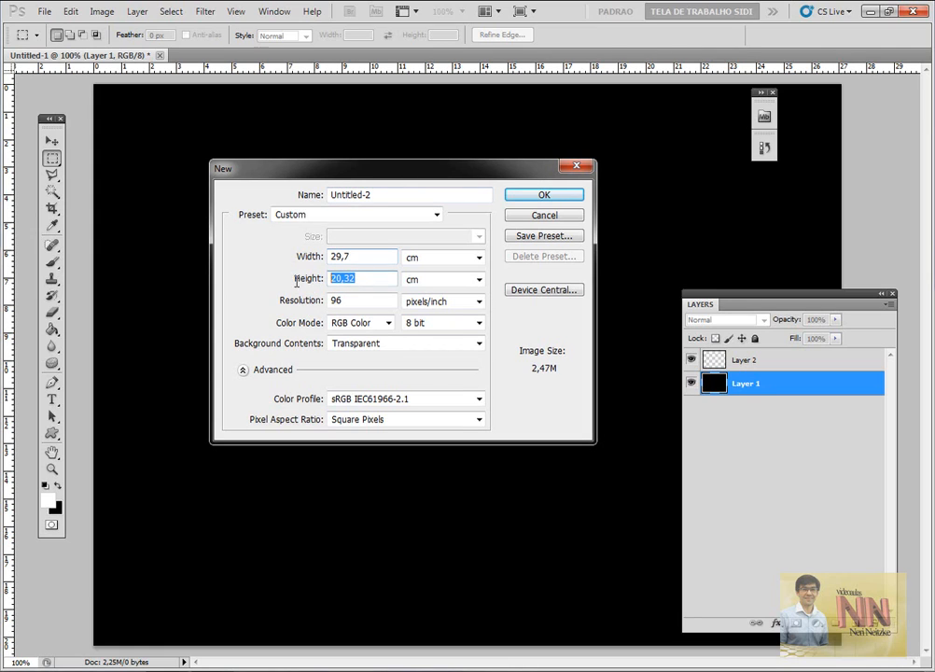
text(21)
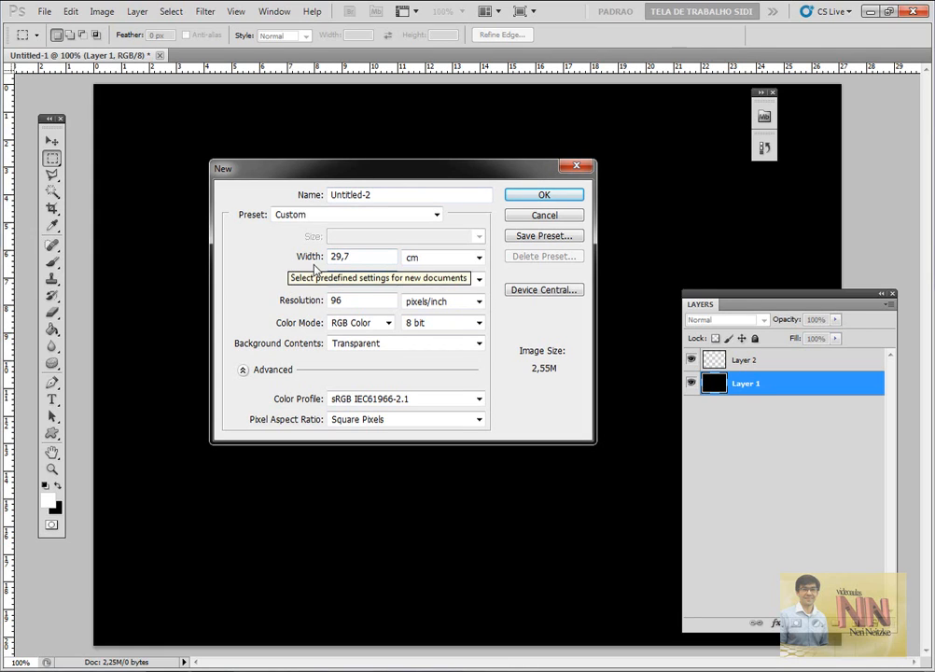
Set the new document's resolution to 300 pixels/cm
click(434, 302)
click(436, 329)
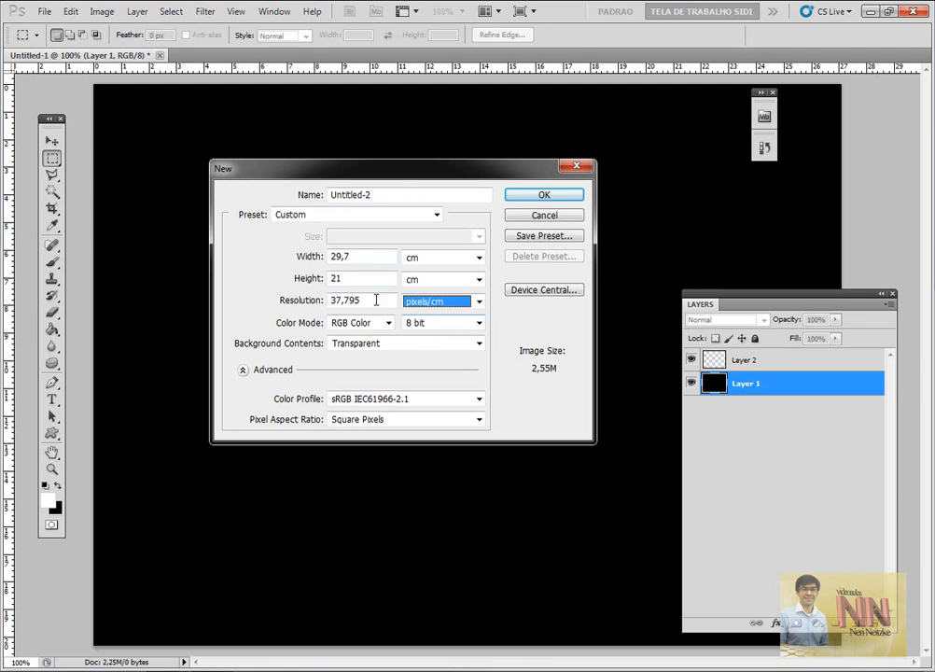
double_click(372, 300)
text(200)
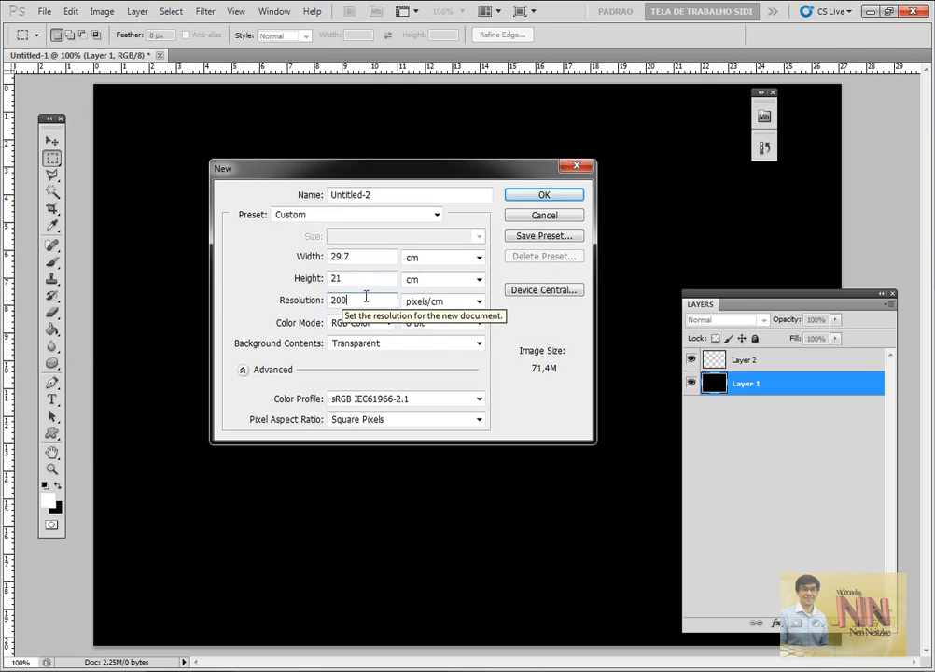
double_click(360, 300)
text(300)
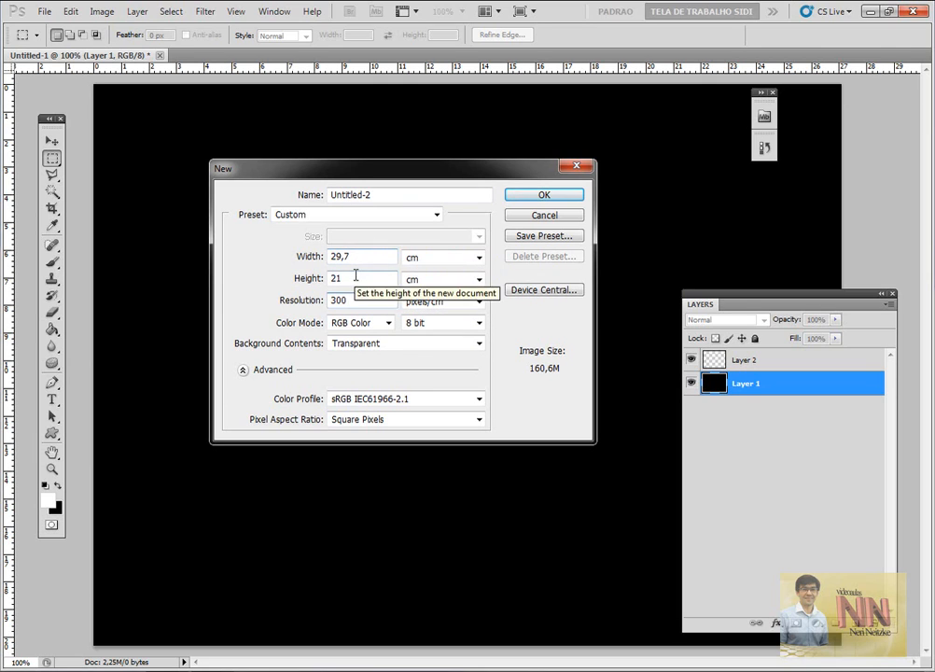
Keep the RGB Color mode and create the new document
click(359, 277)
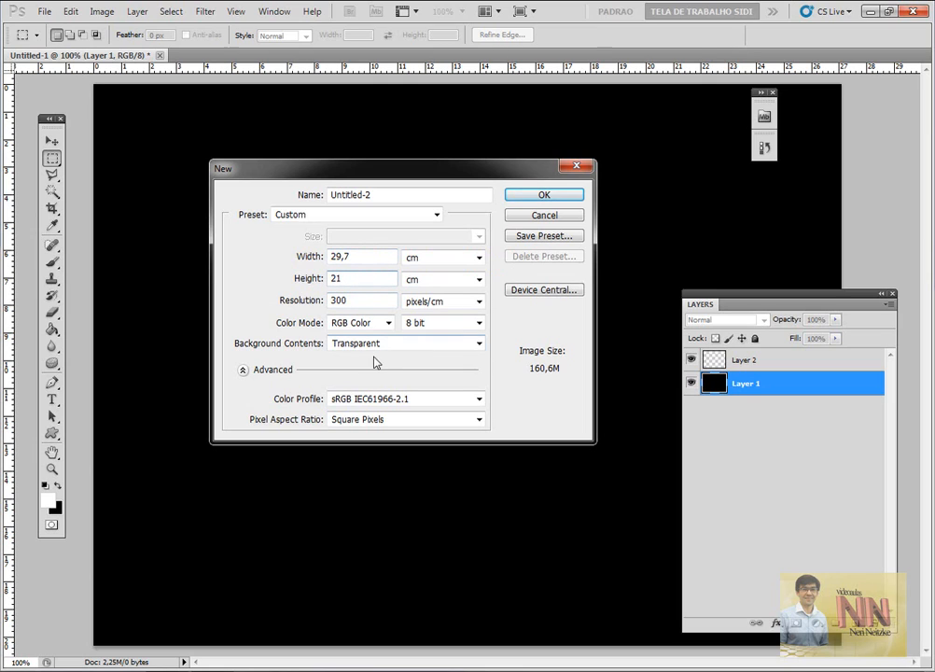
click(383, 324)
click(384, 324)
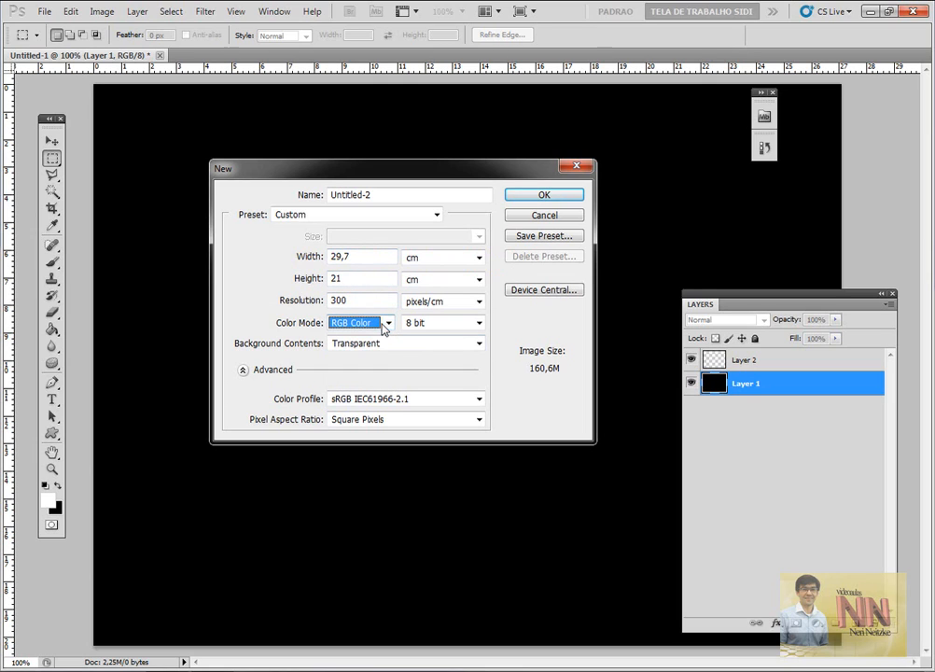
click(541, 197)
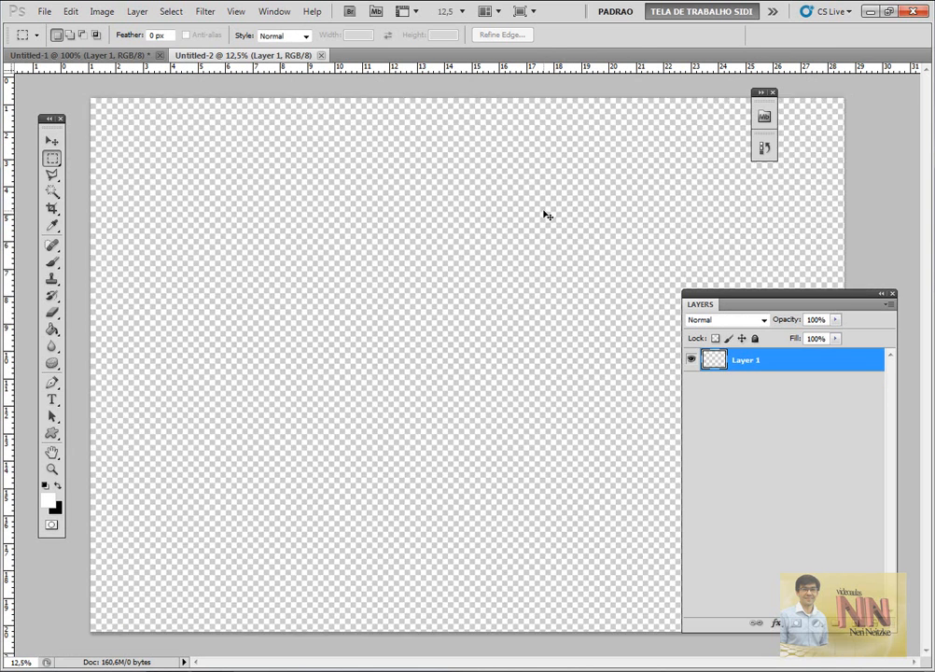
Swap the foreground colour to black and fill the new document's Layer 1 with it using the Paint Bucket
key(ctrl+minus)
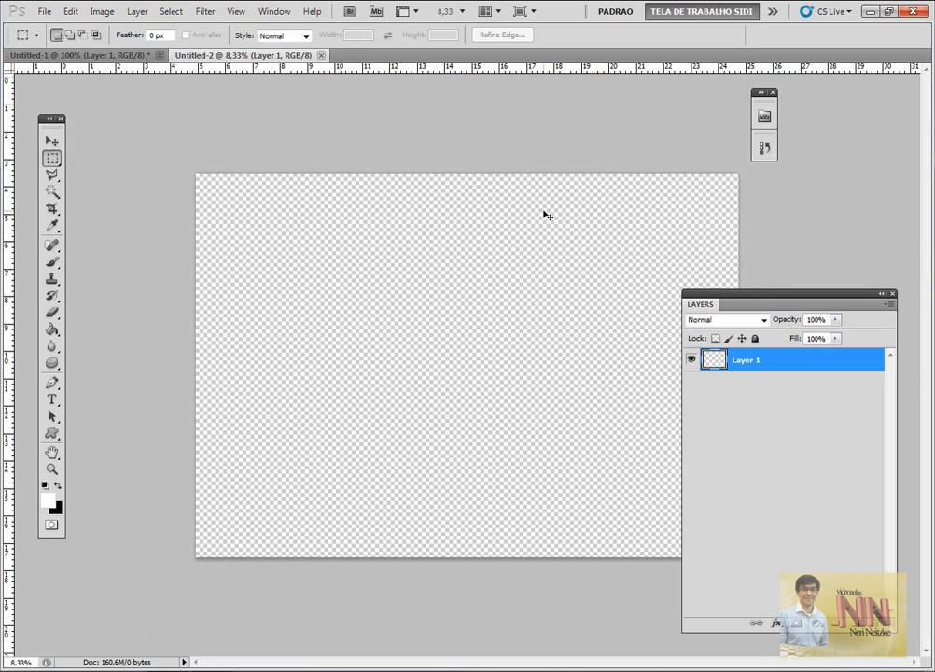
drag(758, 299, 818, 227)
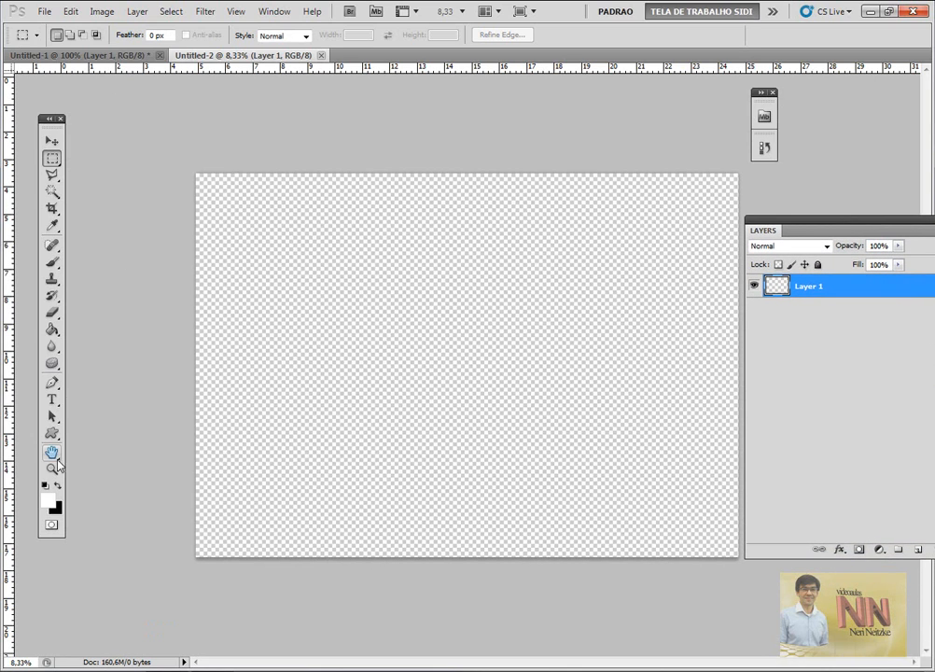
click(51, 330)
key(x)
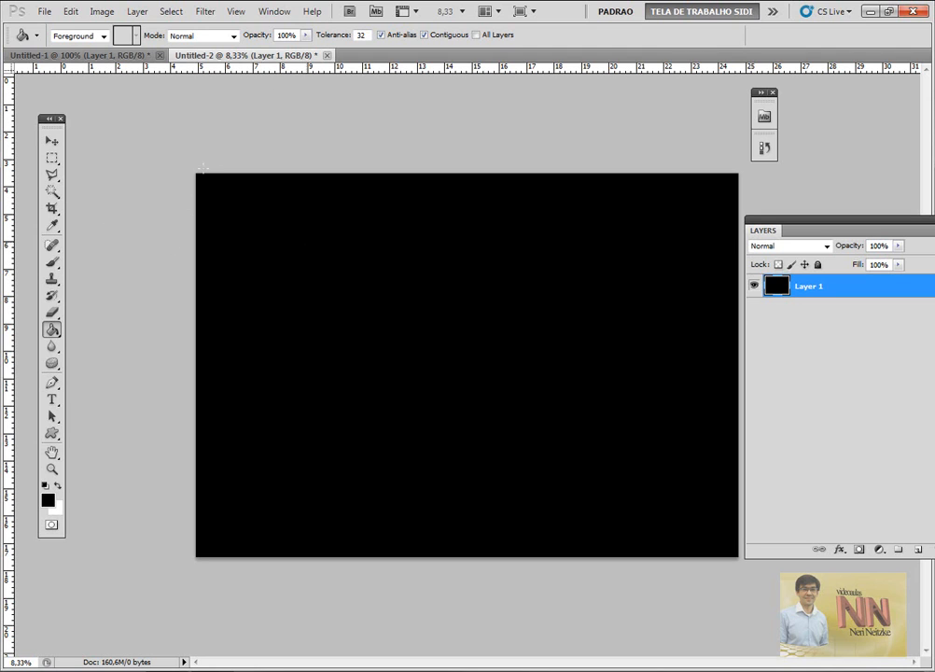
Open img23.jpg from the Windows\Web\Wallpaper\Personagens folder on drive C
click(44, 11)
click(59, 41)
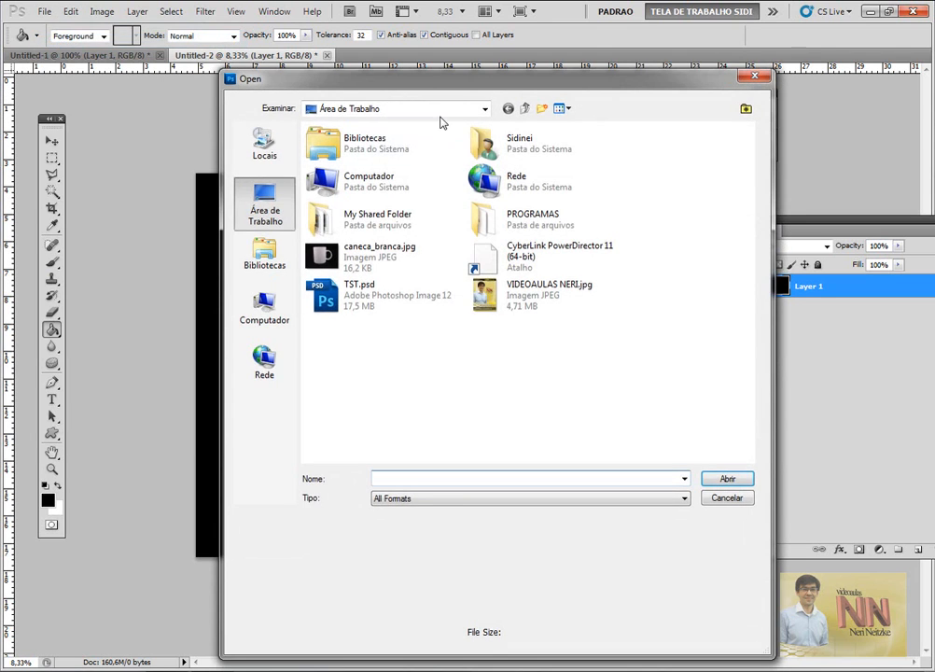
click(430, 108)
click(373, 206)
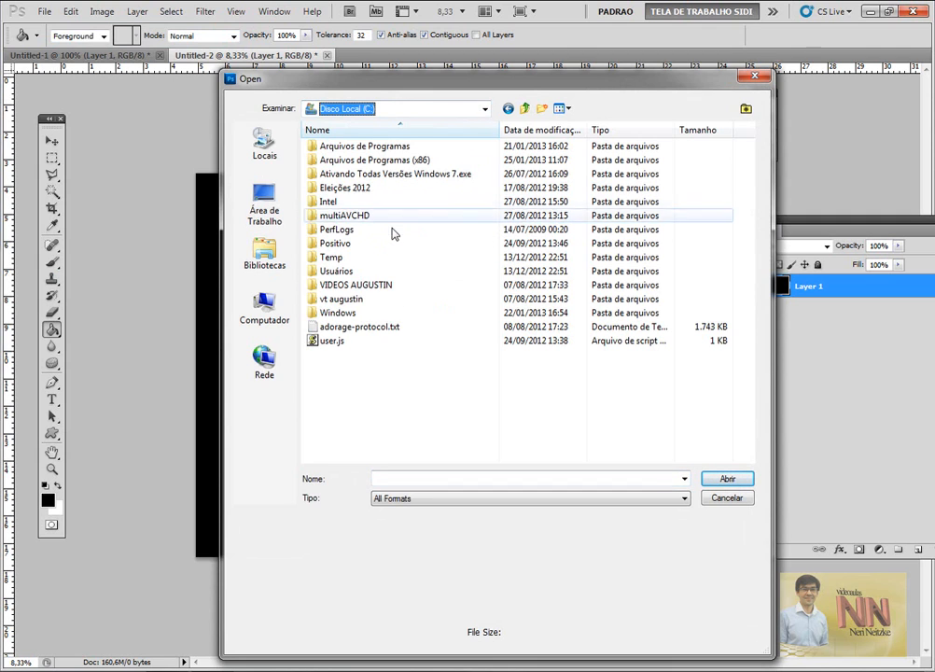
double_click(347, 314)
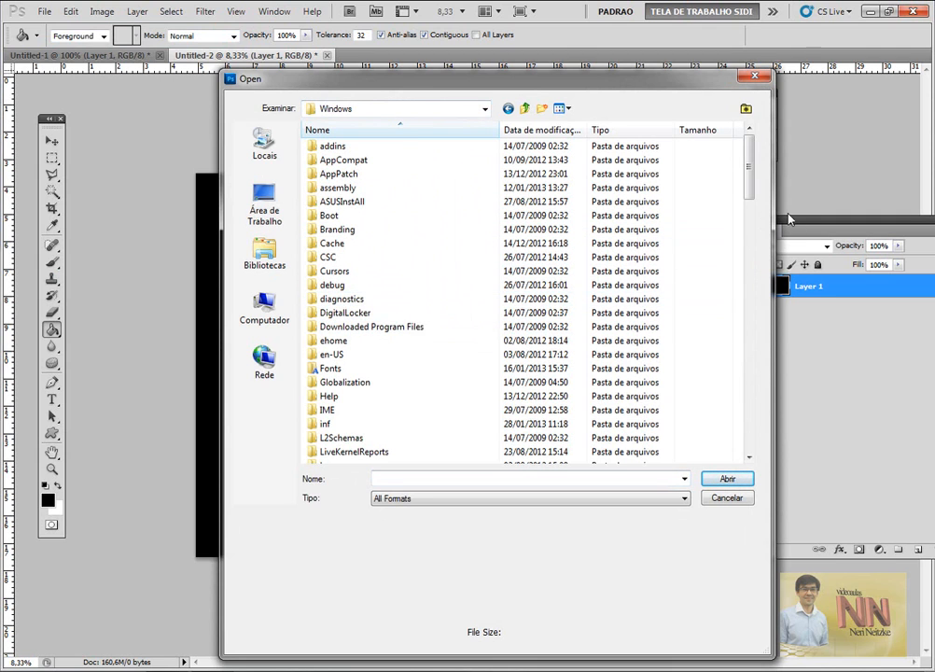
drag(752, 177, 758, 280)
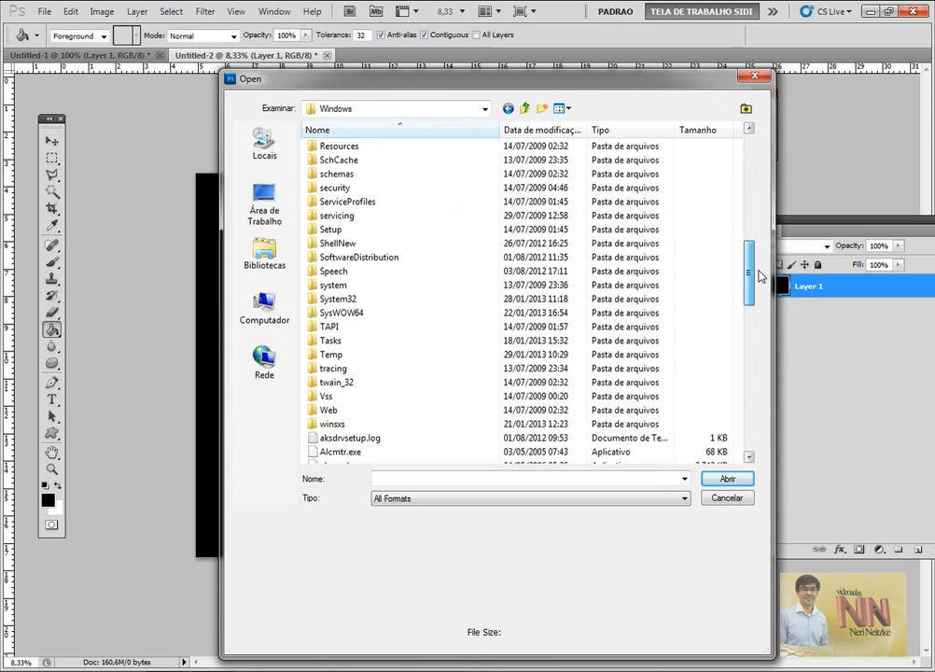
double_click(360, 411)
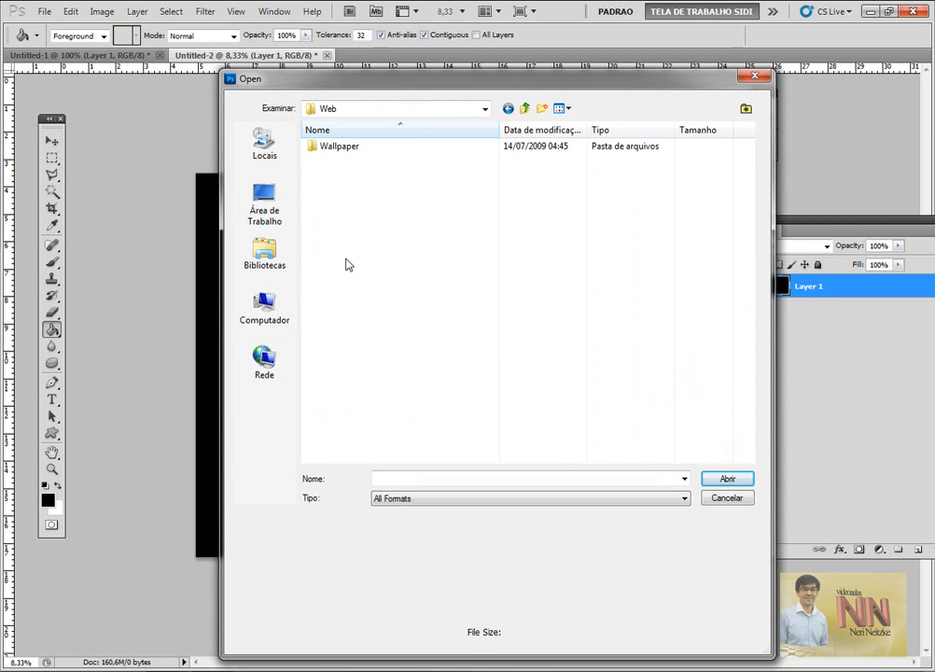
double_click(331, 150)
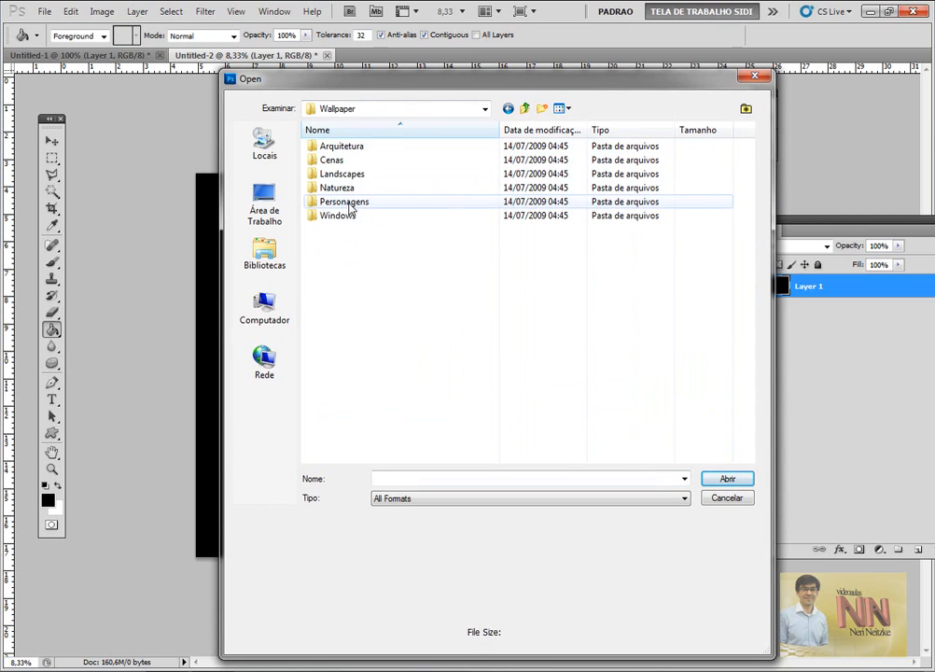
double_click(350, 204)
click(342, 176)
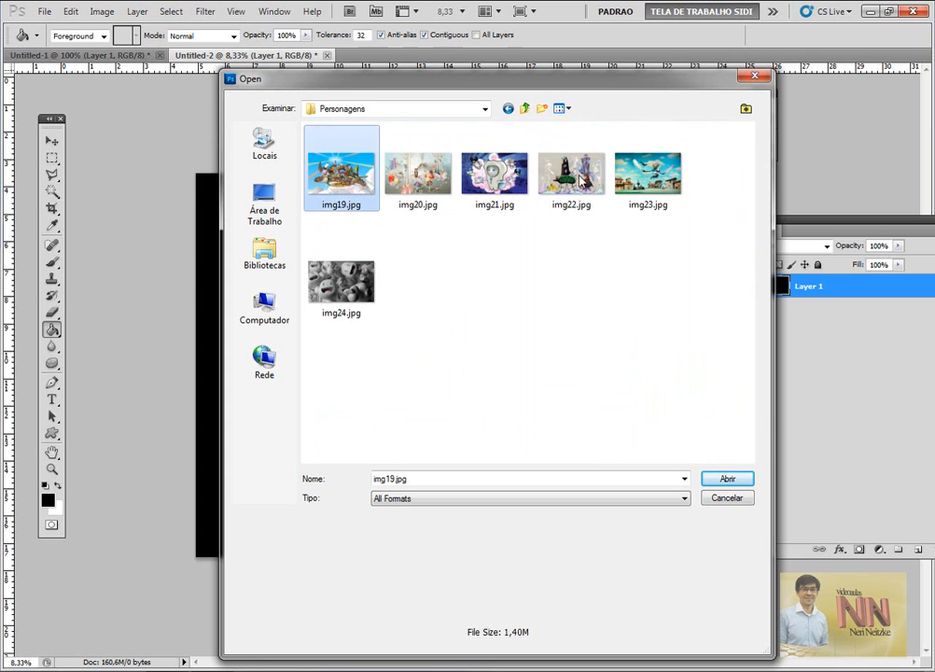
click(672, 170)
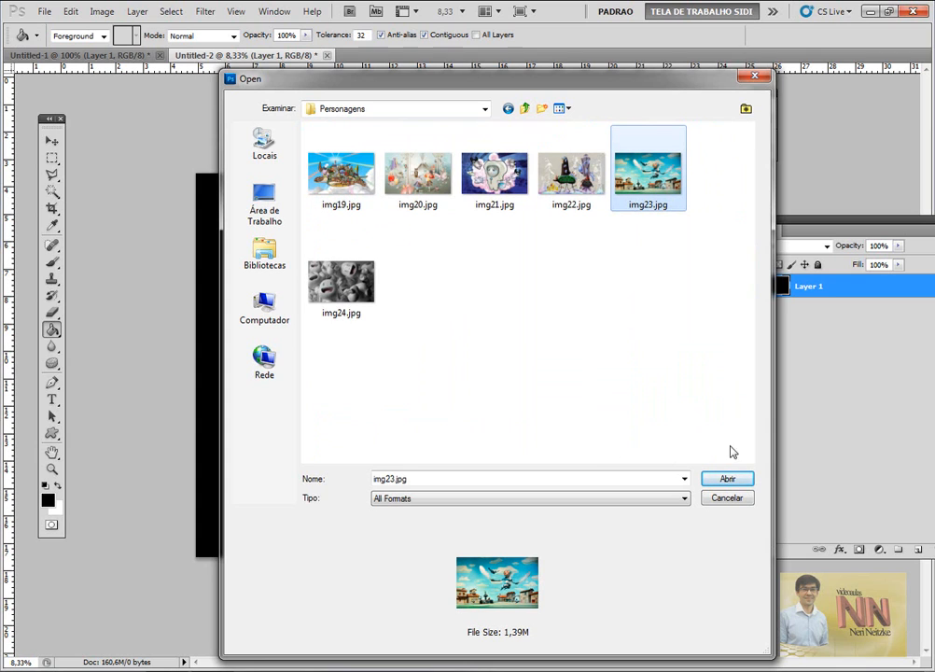
click(730, 479)
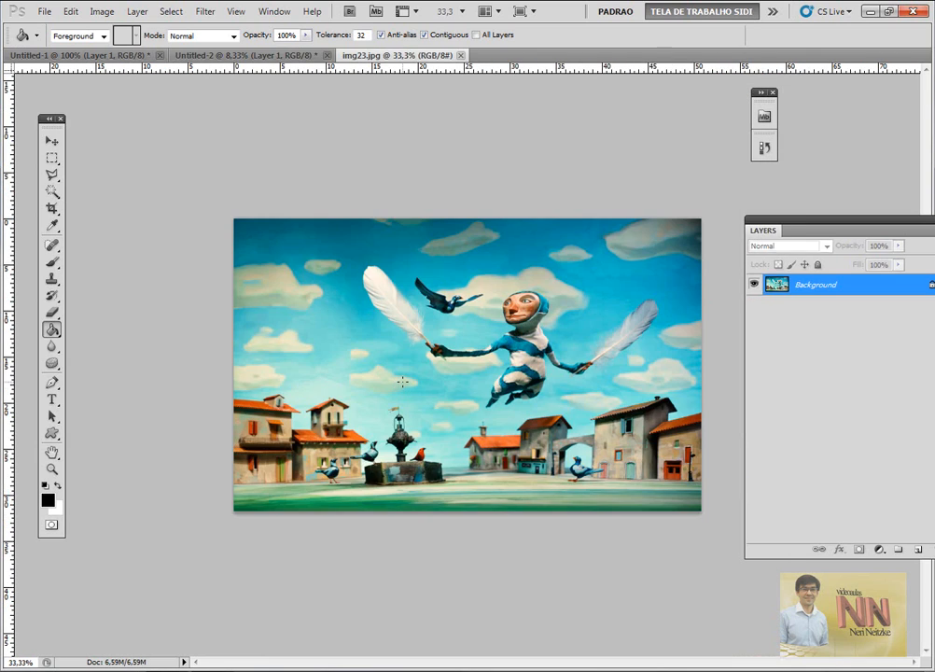
Copy the whole img23.jpg image into the black Untitled-2 document and close img23.jpg
key(ctrl+a)
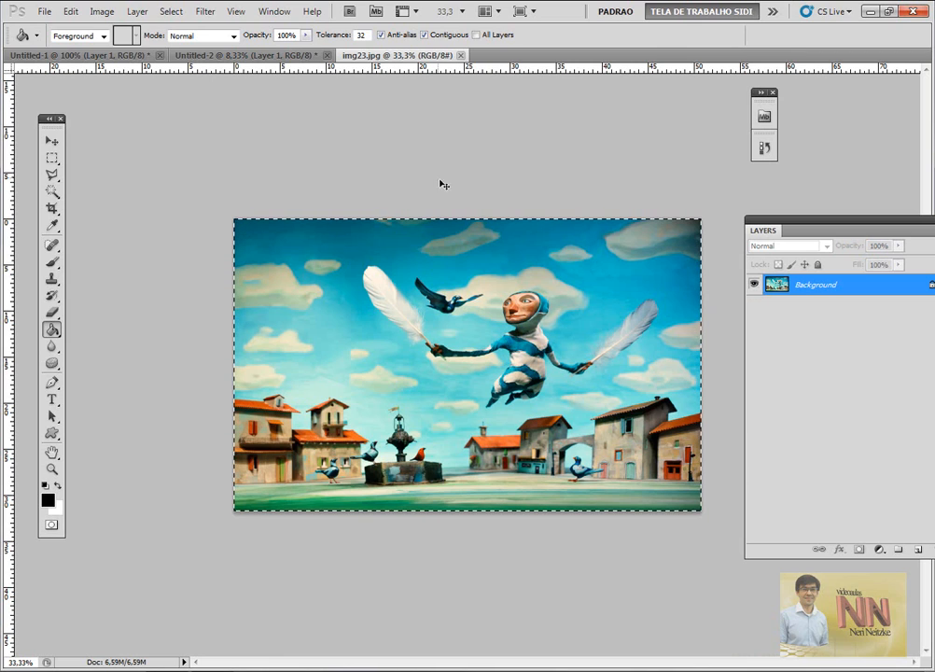
click(461, 56)
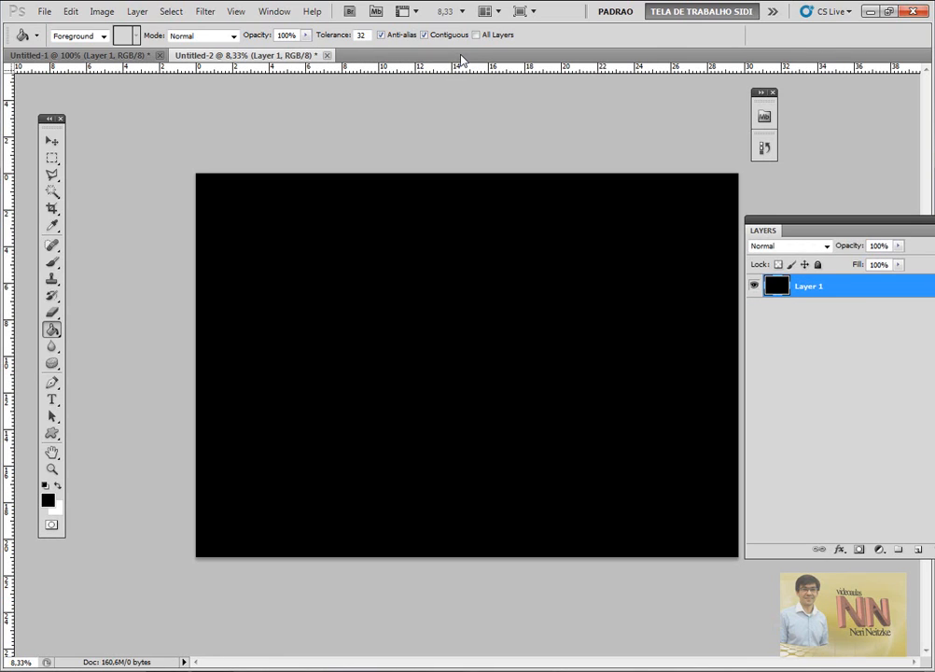
key(ctrl+v)
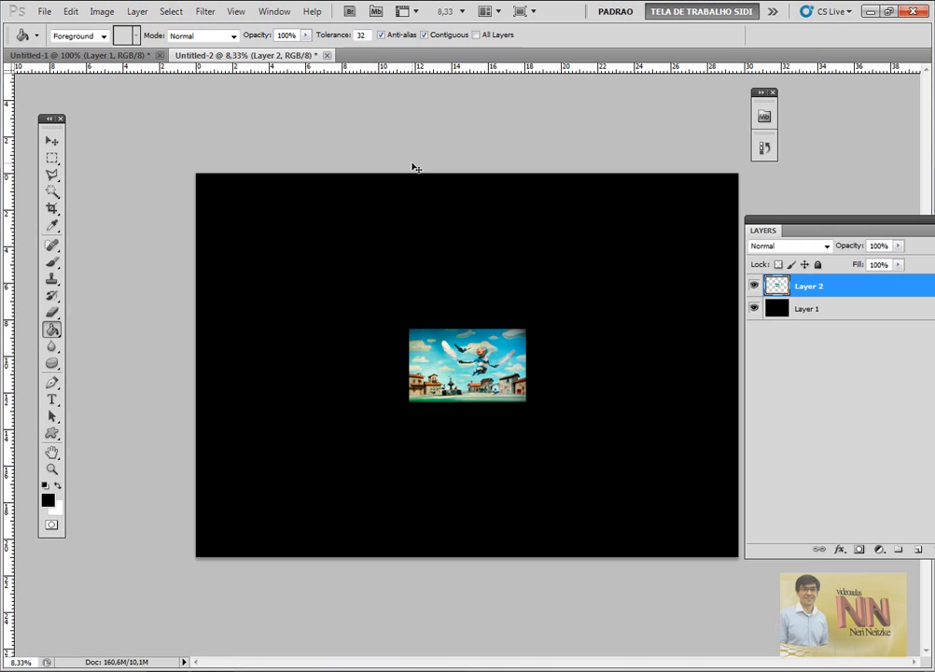
Scale the pasted image on Layer 2 to 464,06% width and 525,00% height so it covers the whole canvas
key(ctrl+t)
drag(409, 328, 217, 155)
drag(223, 230, 221, 208)
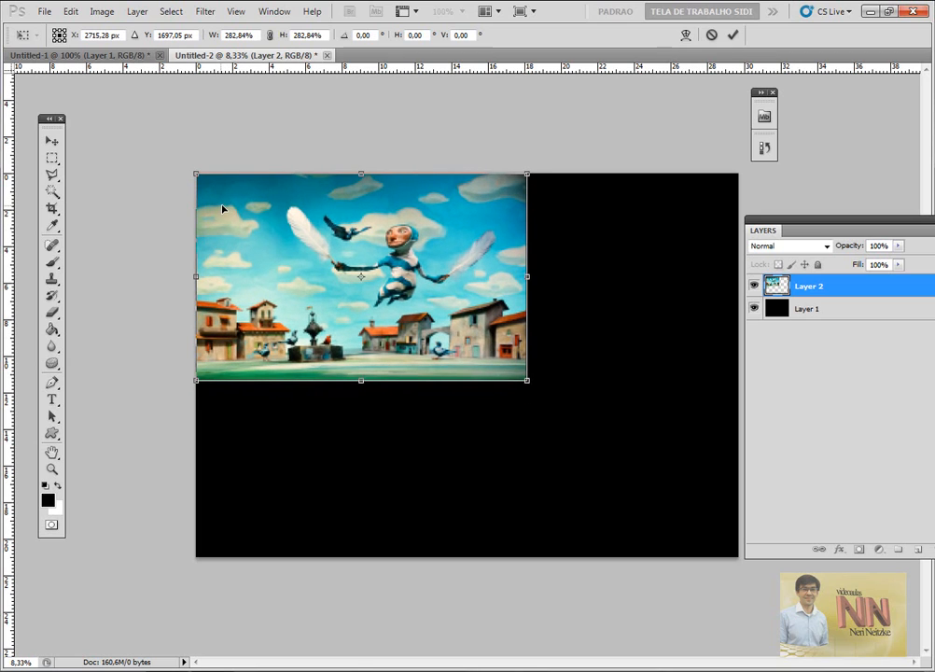
drag(528, 382, 738, 554)
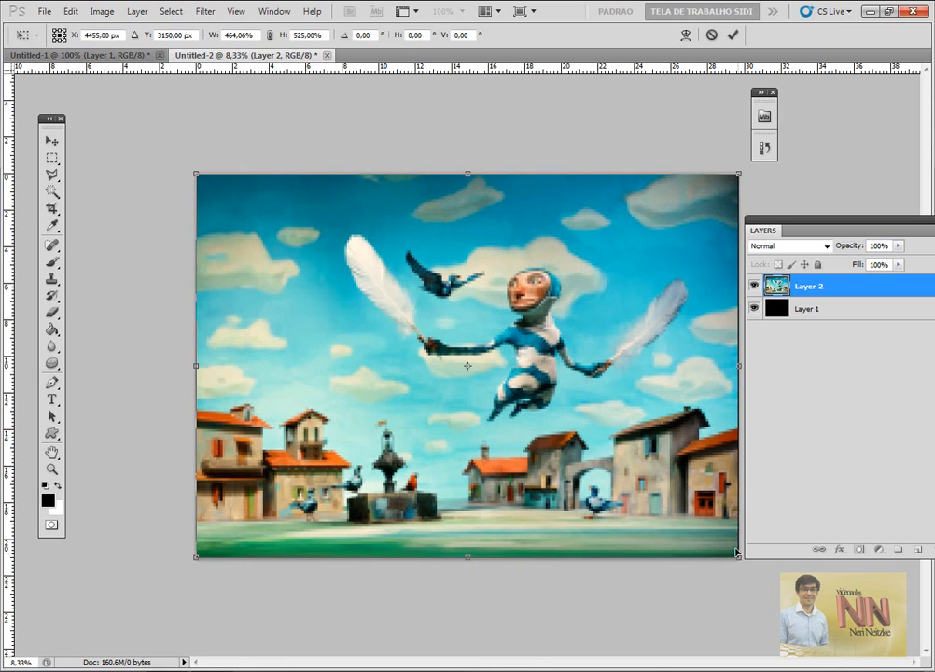
key(g)
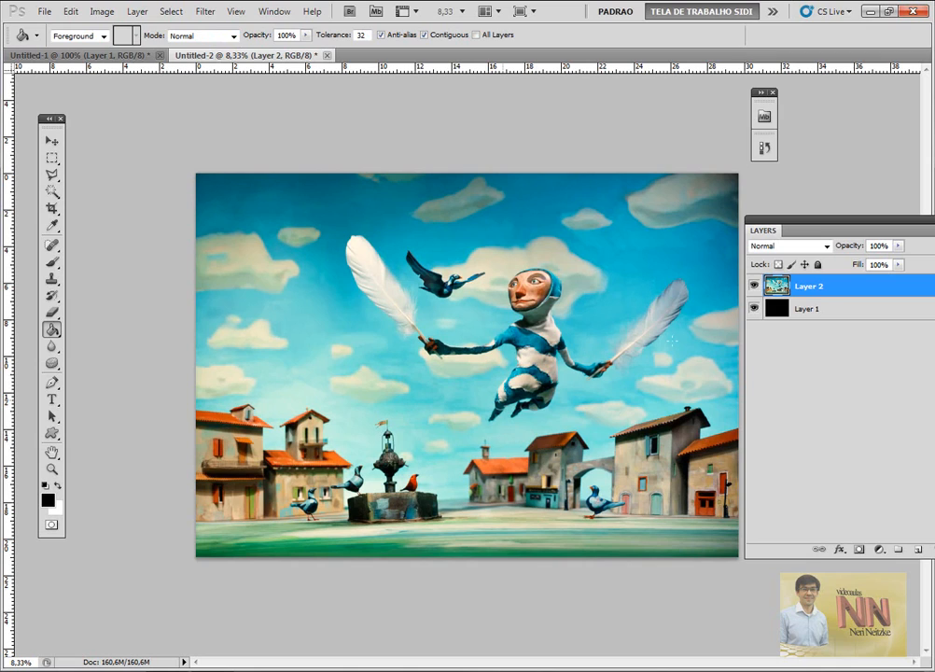
Move the black Layer 1 above Layer 2 in the layer stack
drag(802, 221, 822, 232)
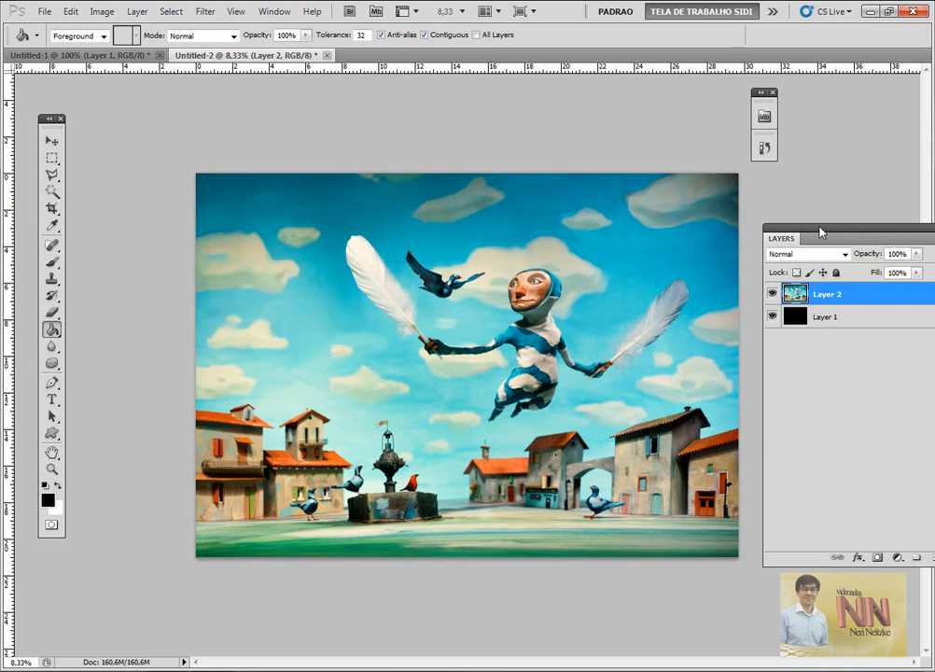
click(816, 317)
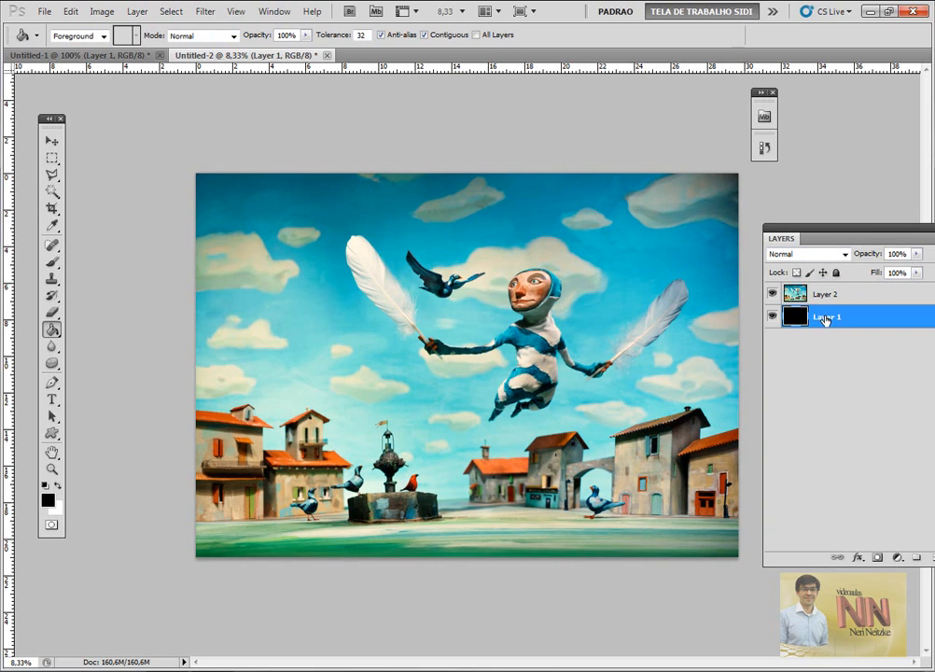
drag(821, 318, 821, 295)
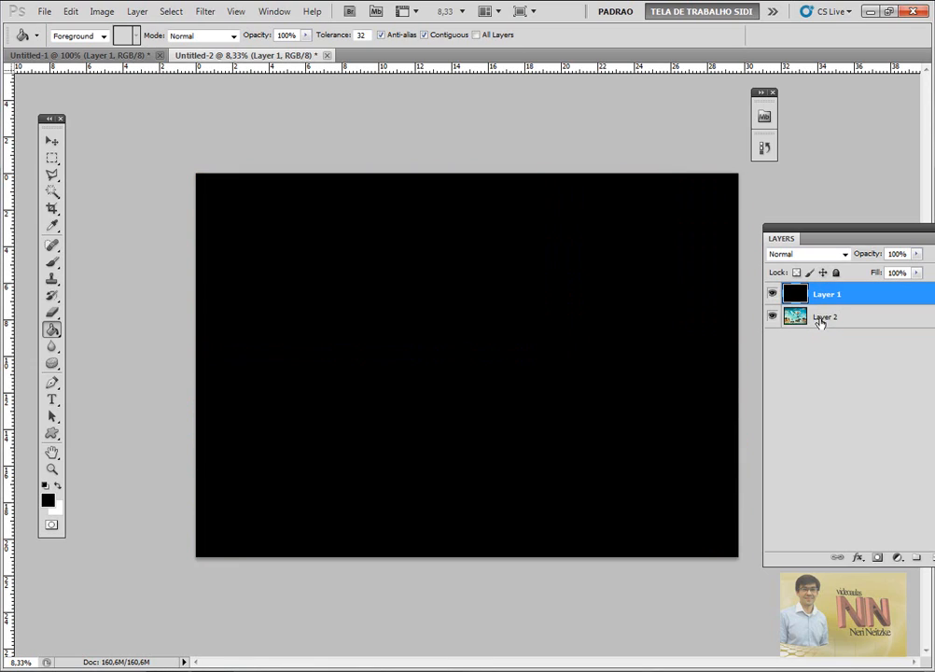
Cut a rectangular opening out of Layer 1 about 1 cm inside the canvas edges to make a black frame, and deselect
click(53, 158)
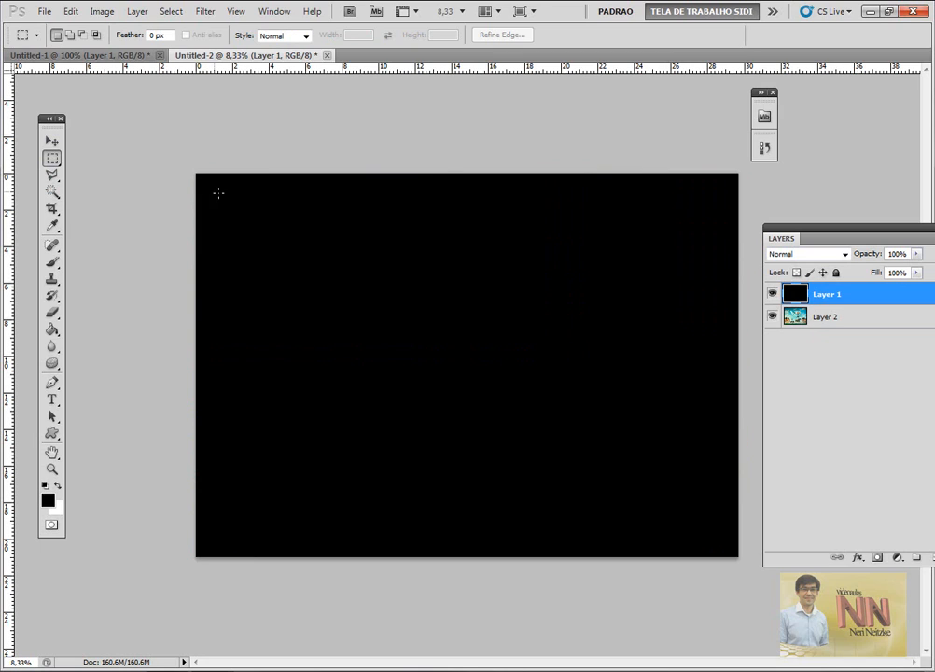
drag(217, 193, 724, 541)
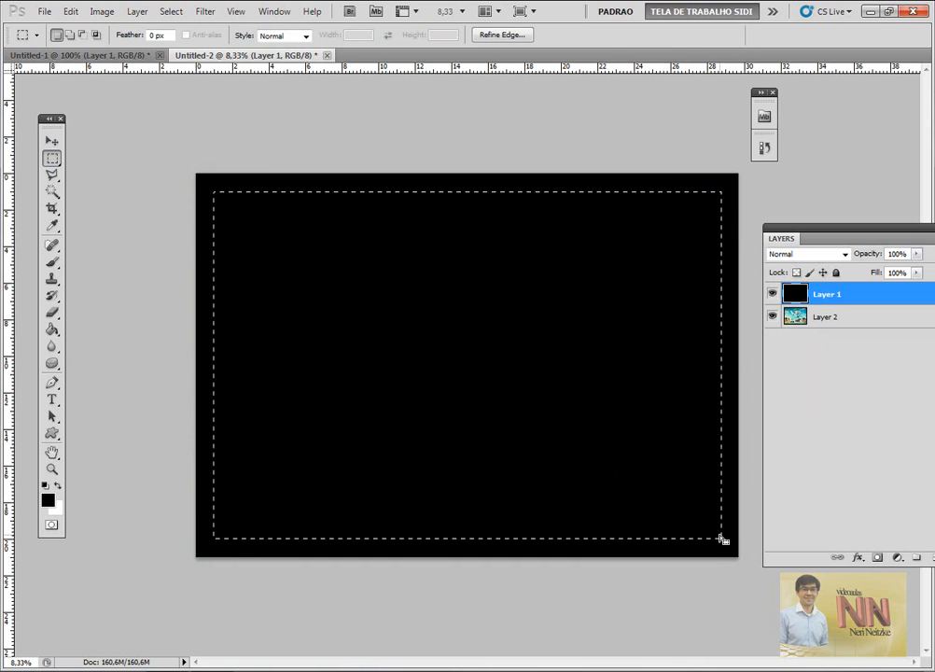
key(Delete)
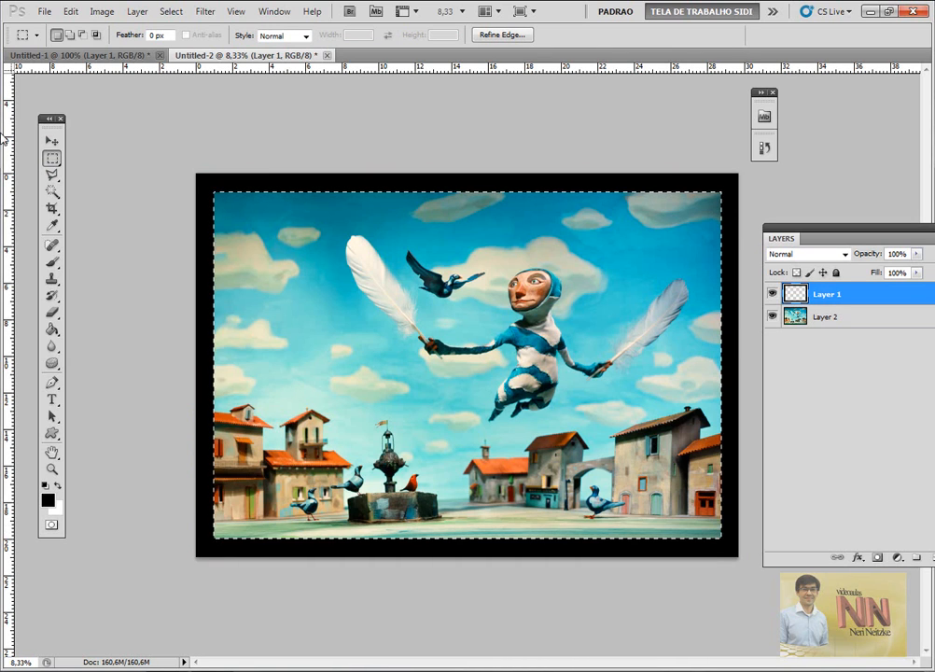
click(128, 158)
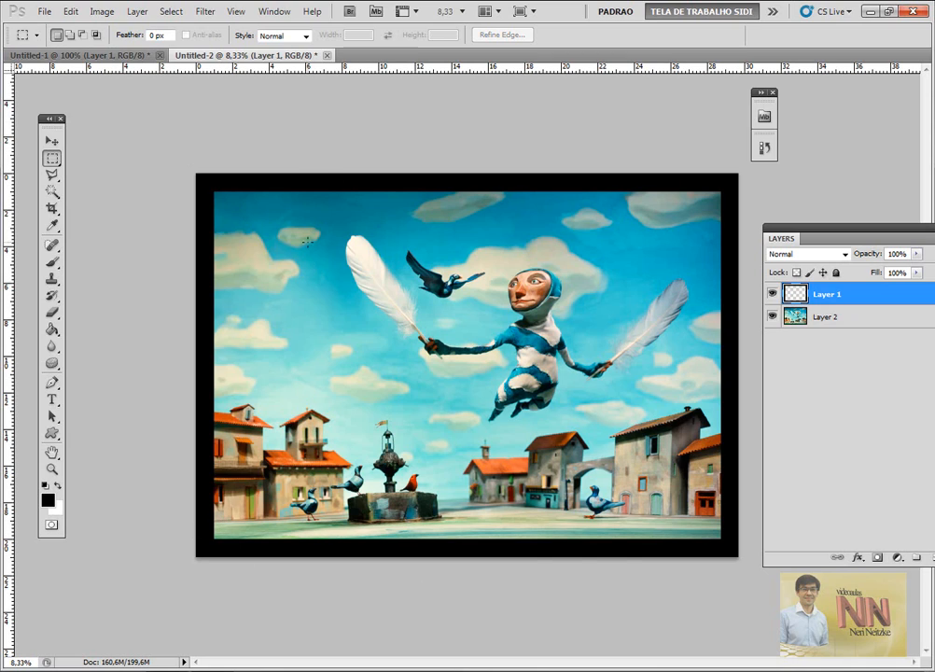
Toggle the visibility of the black frame on Layer 1 and leave it hidden
click(772, 294)
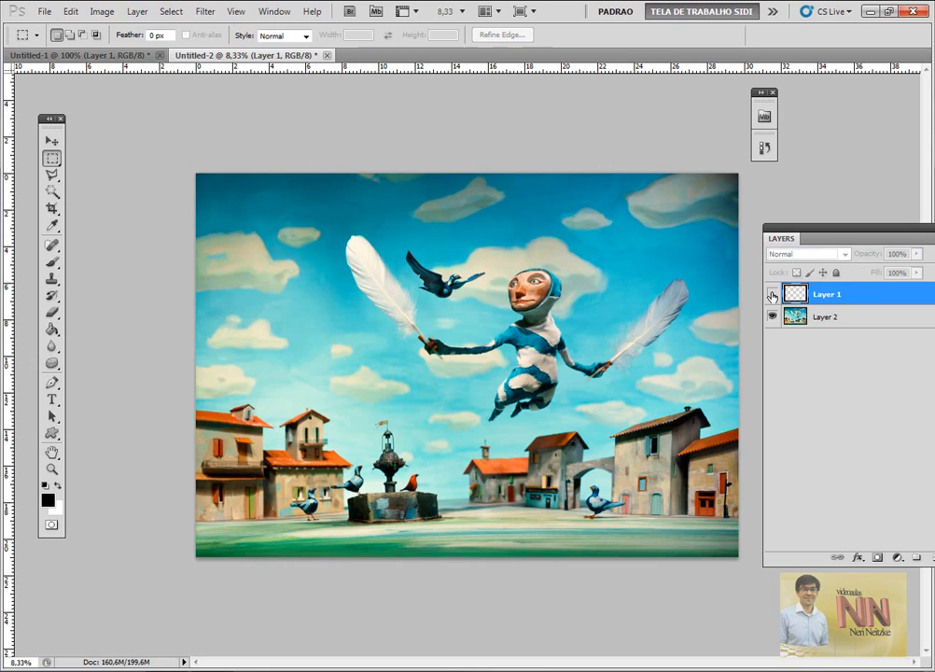
click(772, 295)
click(771, 295)
Try to inset the image on Layer 2 by moving it inward and scaling it to 94,62% width and 93,33% height
click(53, 141)
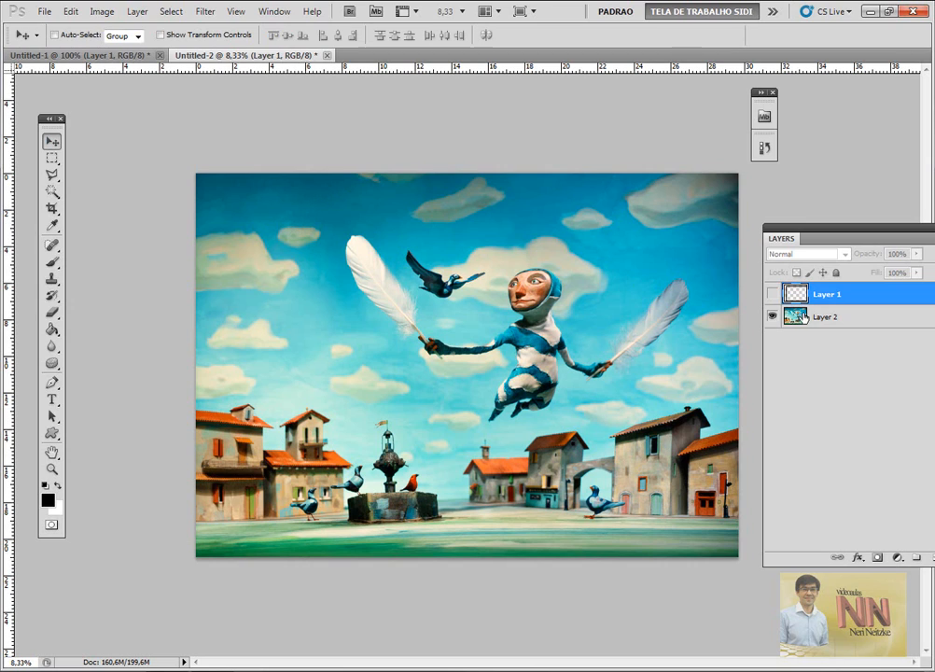
click(802, 318)
drag(248, 218, 263, 229)
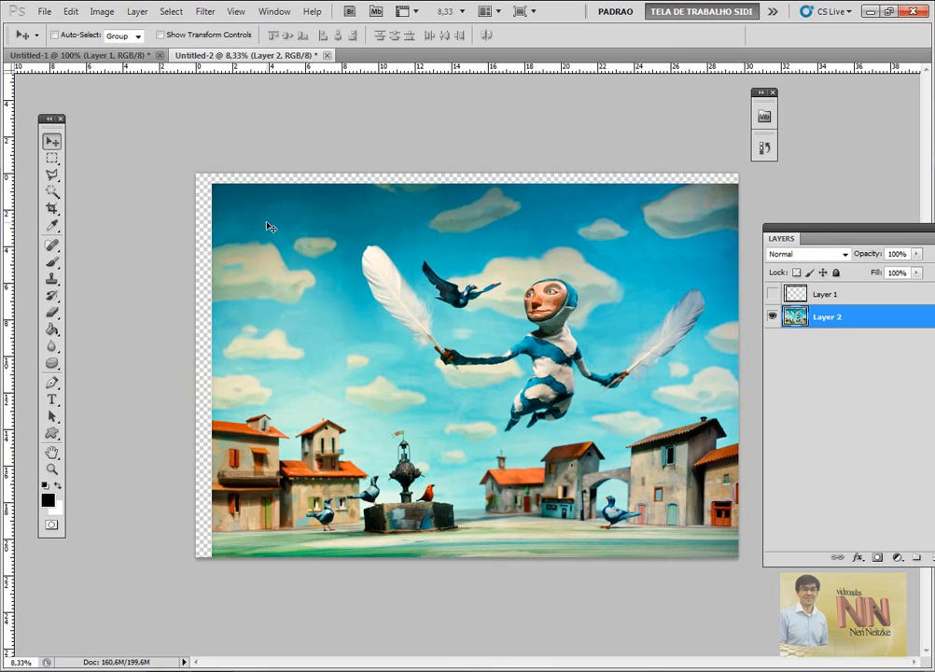
key(ctrl+t)
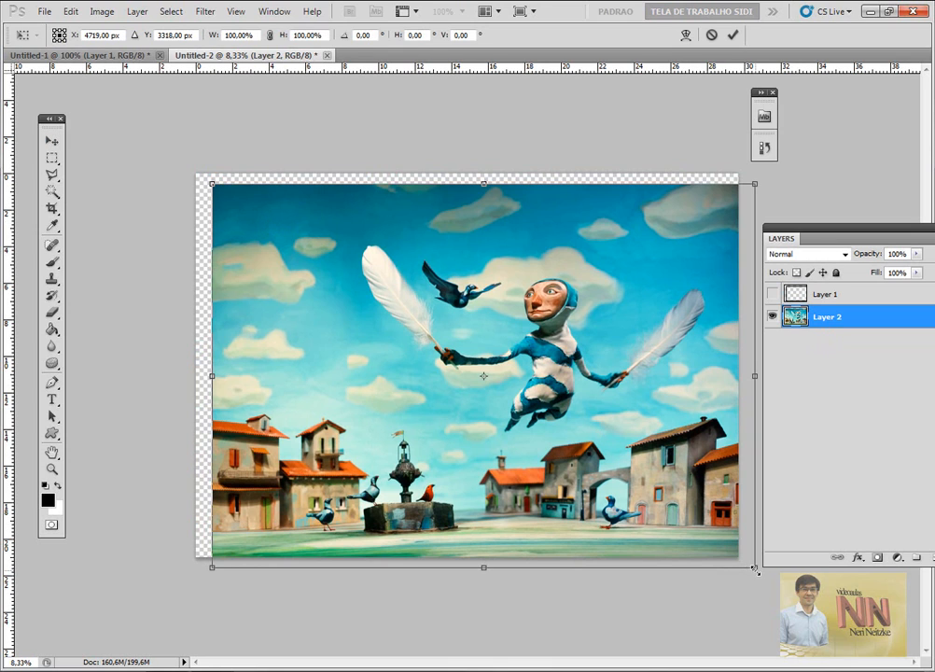
mouse_move(739, 558)
mouse_down()
mouse_move(716, 541)
mouse_move(725, 552)
mouse_move(727, 543)
mouse_up()
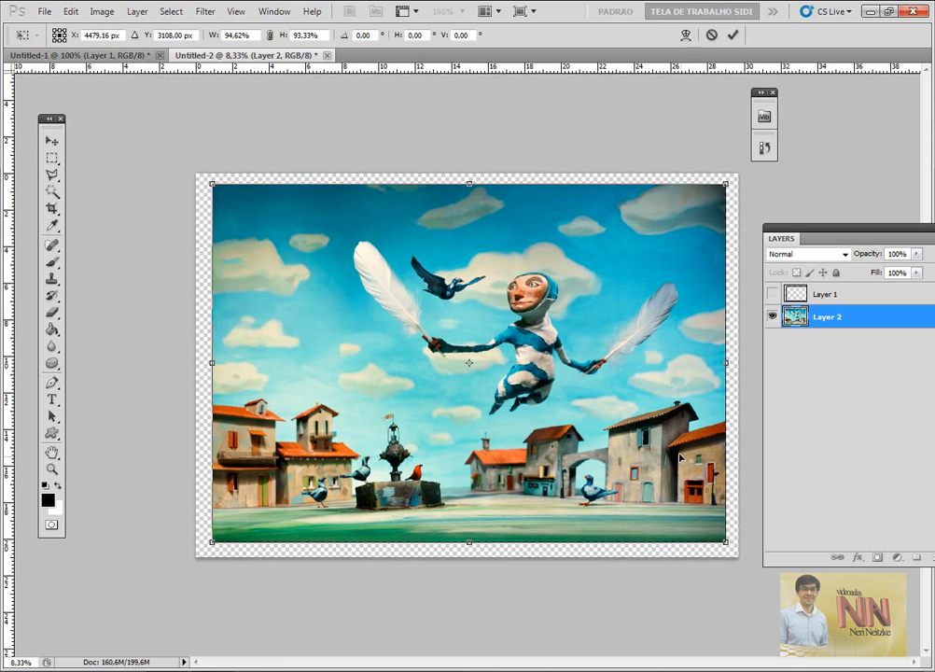
key(Return)
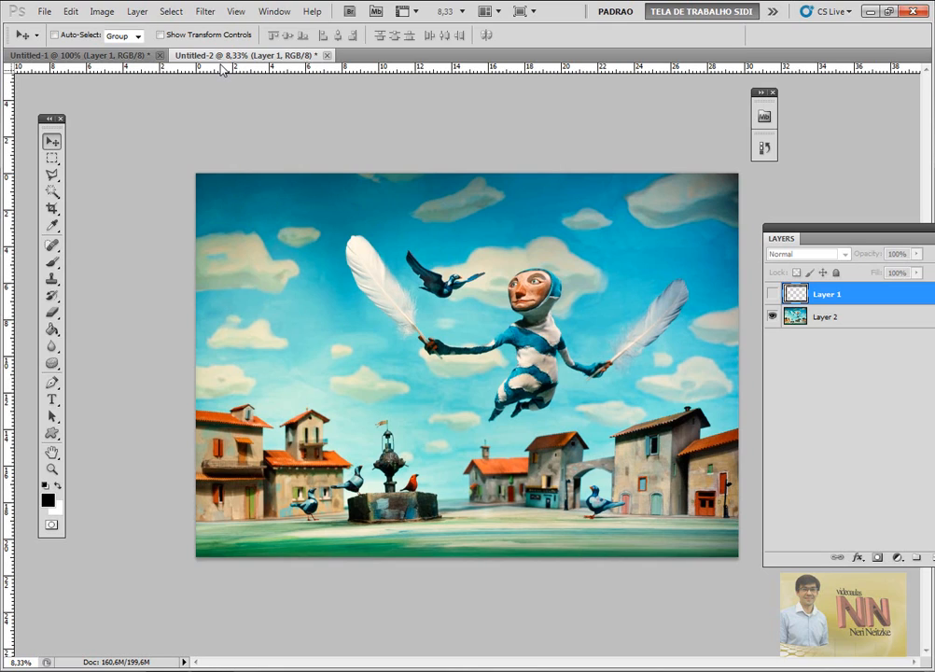
Try out one horizontal and two vertical guides across the image and remove them all
drag(256, 69, 272, 296)
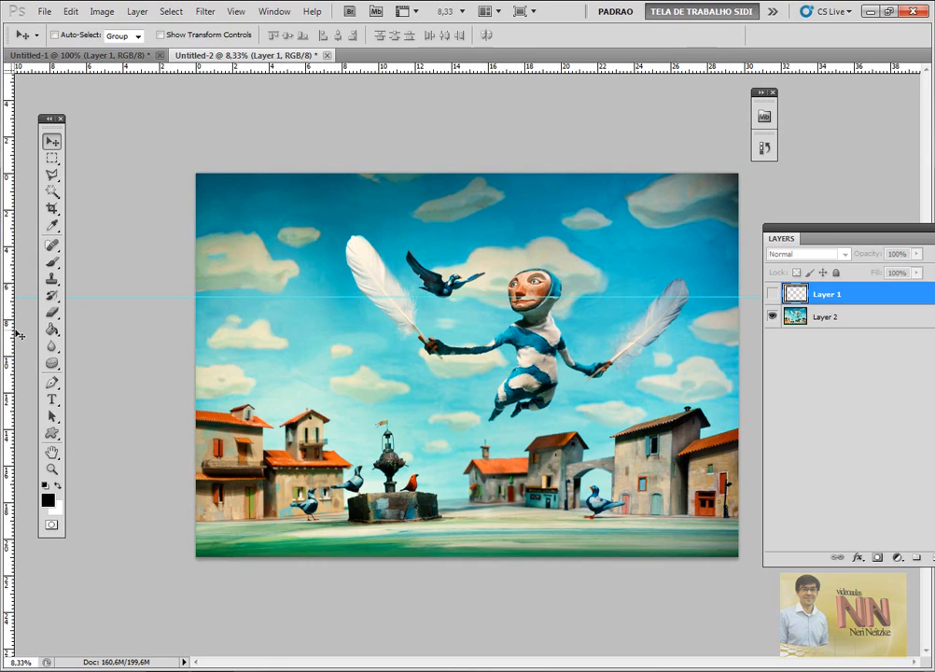
drag(7, 334, 344, 308)
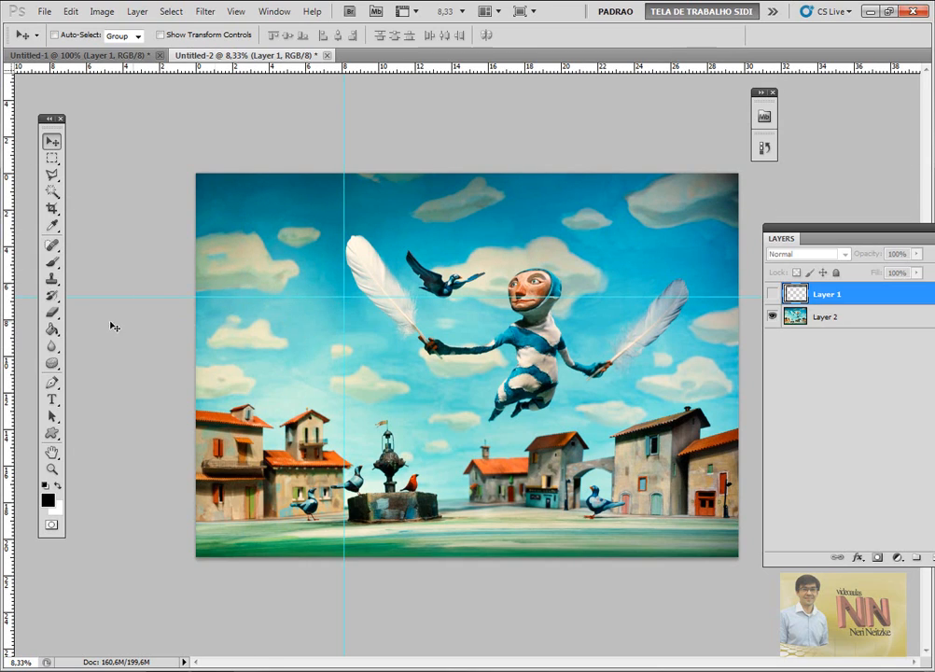
drag(14, 334, 295, 299)
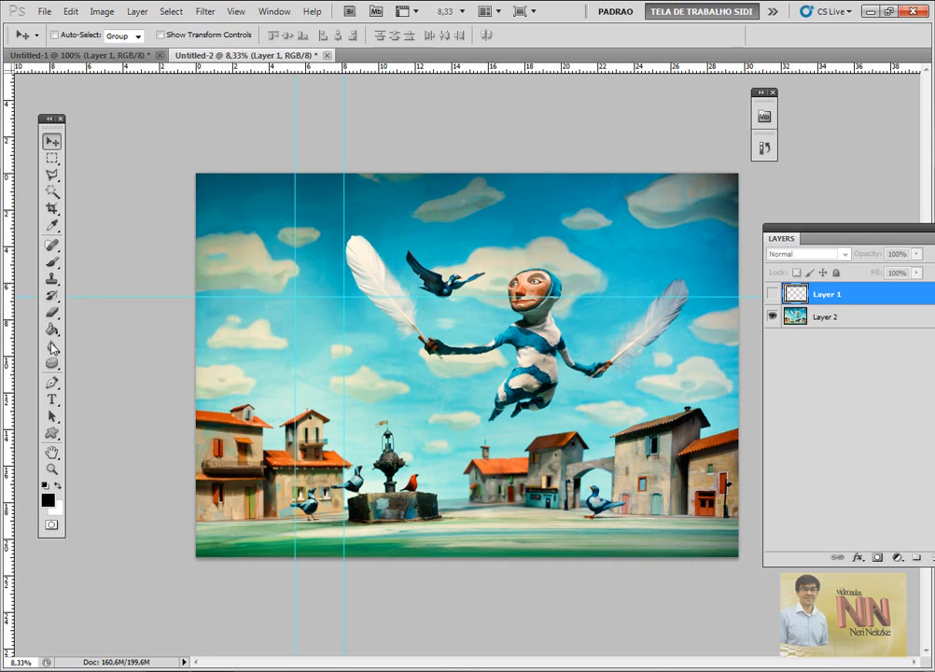
drag(10, 282, 7, 327)
drag(343, 316, 4, 313)
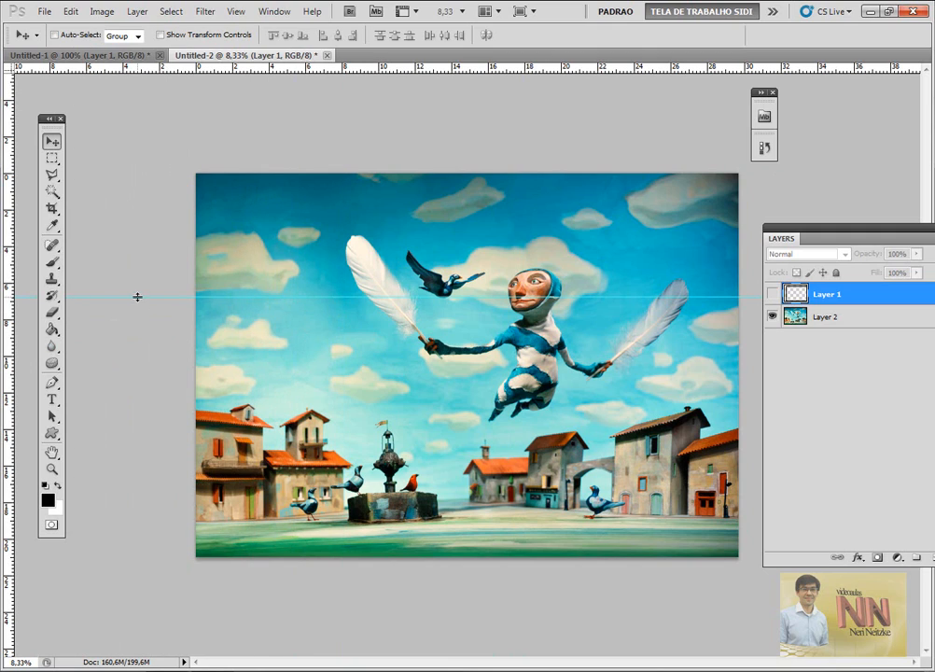
drag(139, 297, 157, 13)
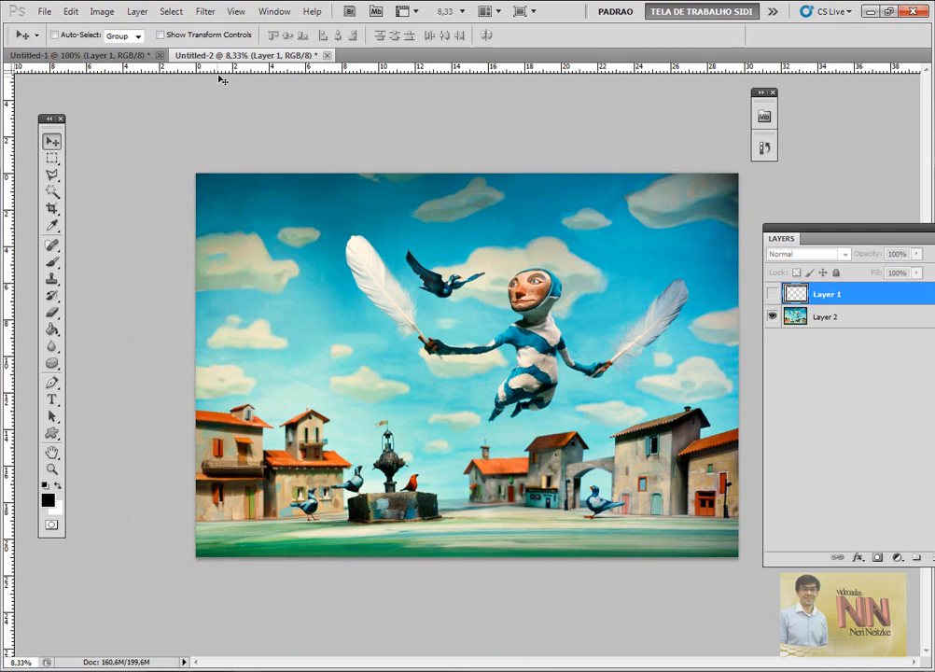
Try guides about 0,8 cm below the image's upper edge and 0,9 cm inside its left edge, and remove both
drag(220, 67, 262, 188)
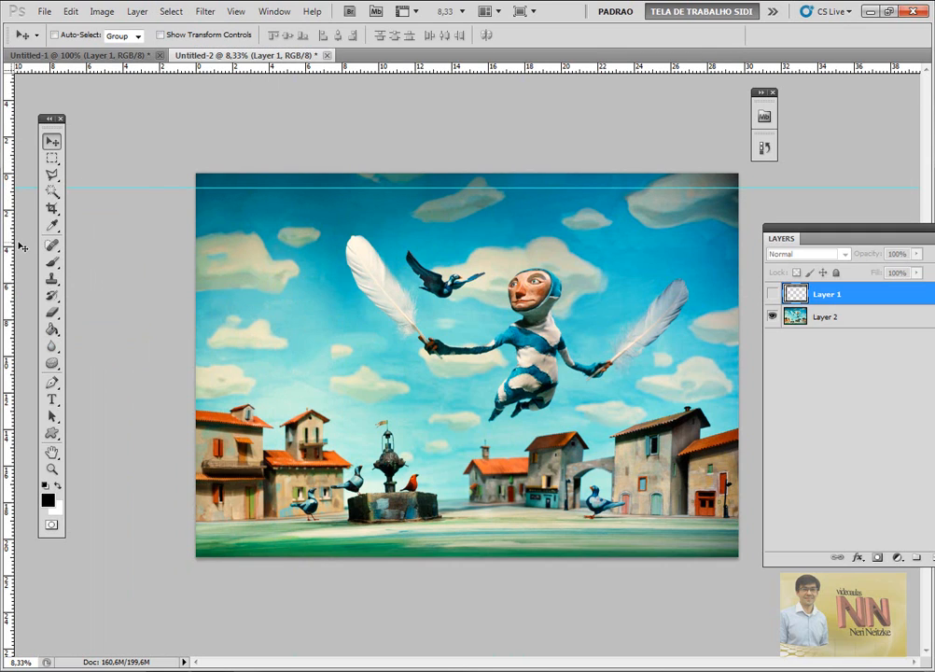
drag(10, 196, 213, 228)
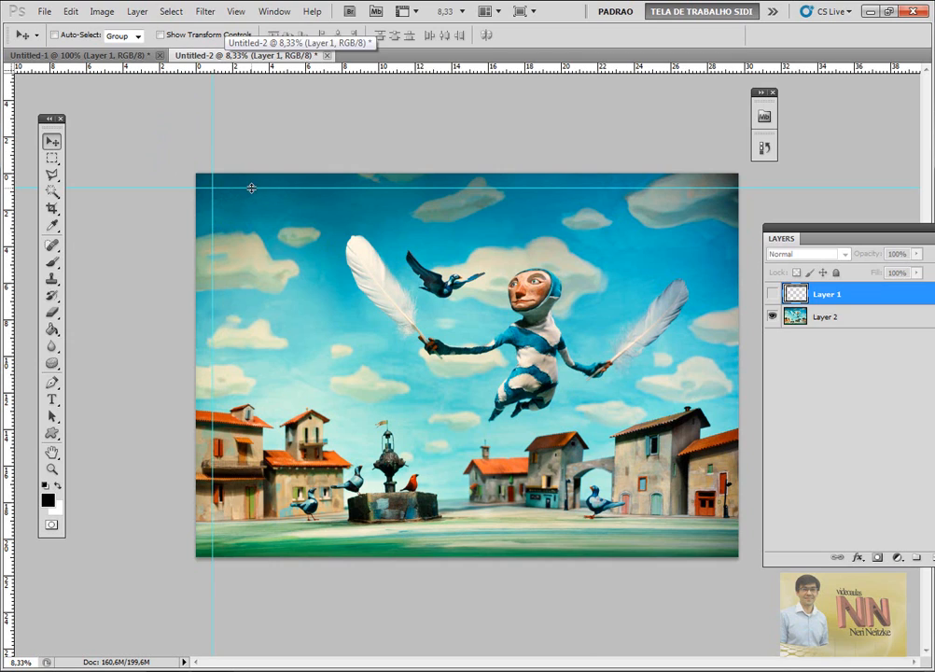
drag(252, 187, 242, 34)
drag(213, 145, 5, 149)
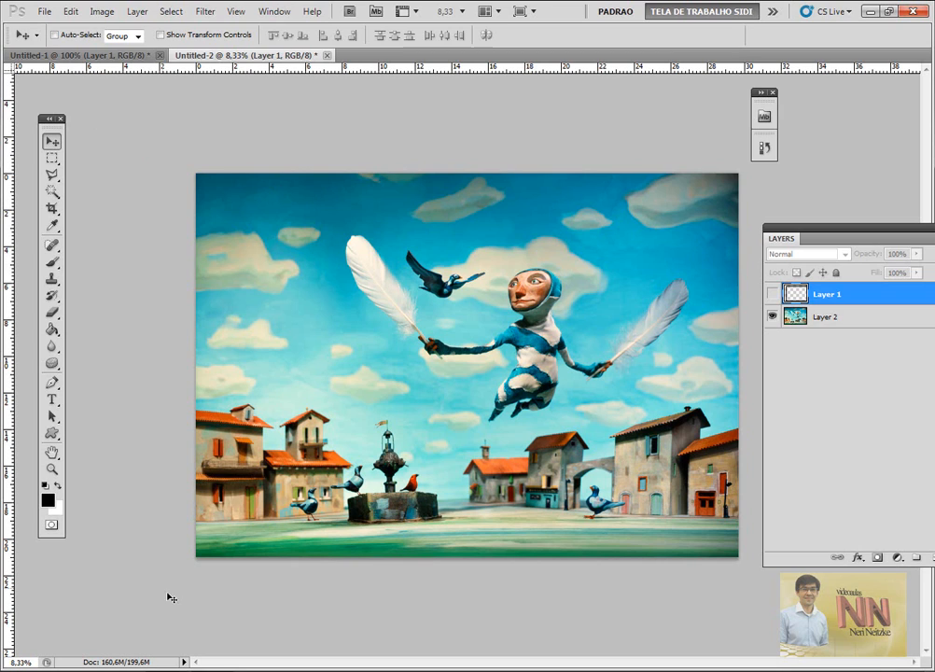
Set the rulers' zero point exactly on the upper-left corner of the image
click(197, 670)
drag(7, 74, 197, 173)
scroll(215, 181, up, 3)
scroll(217, 181, up, 1)
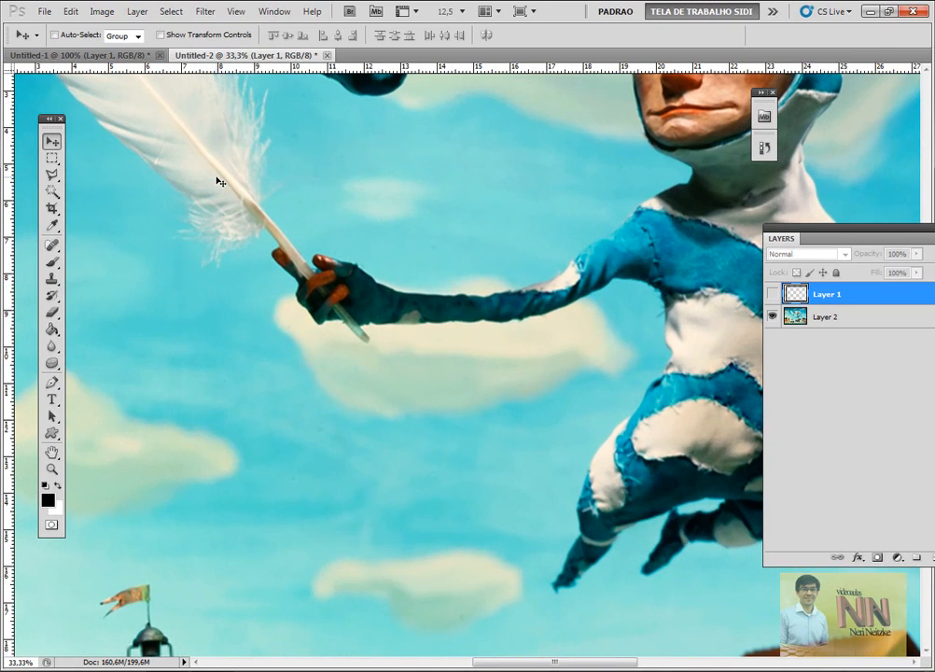
drag(214, 200, 724, 619)
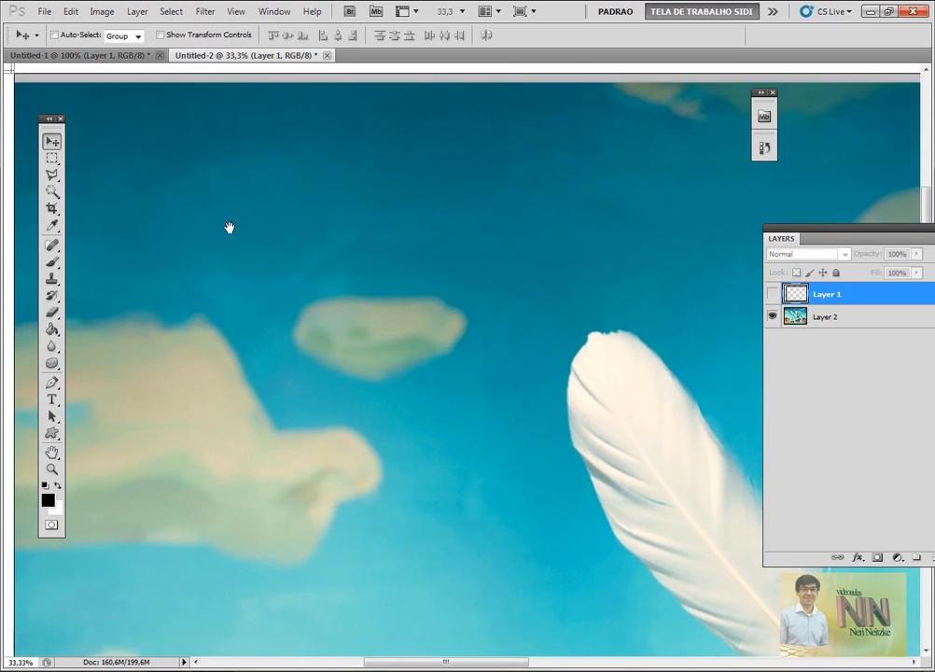
drag(229, 228, 461, 296)
drag(332, 273, 347, 292)
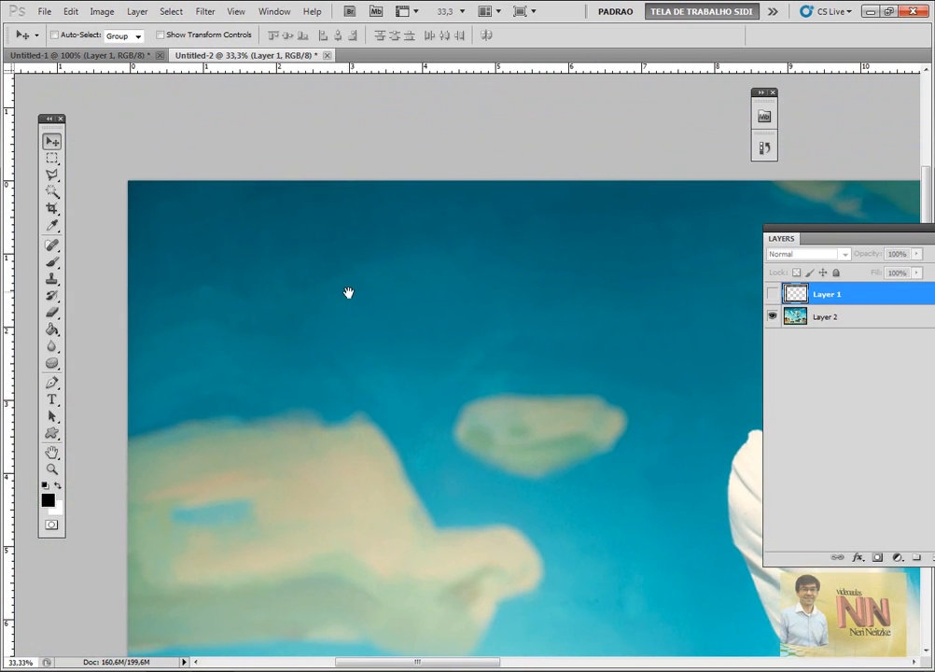
drag(9, 67, 129, 180)
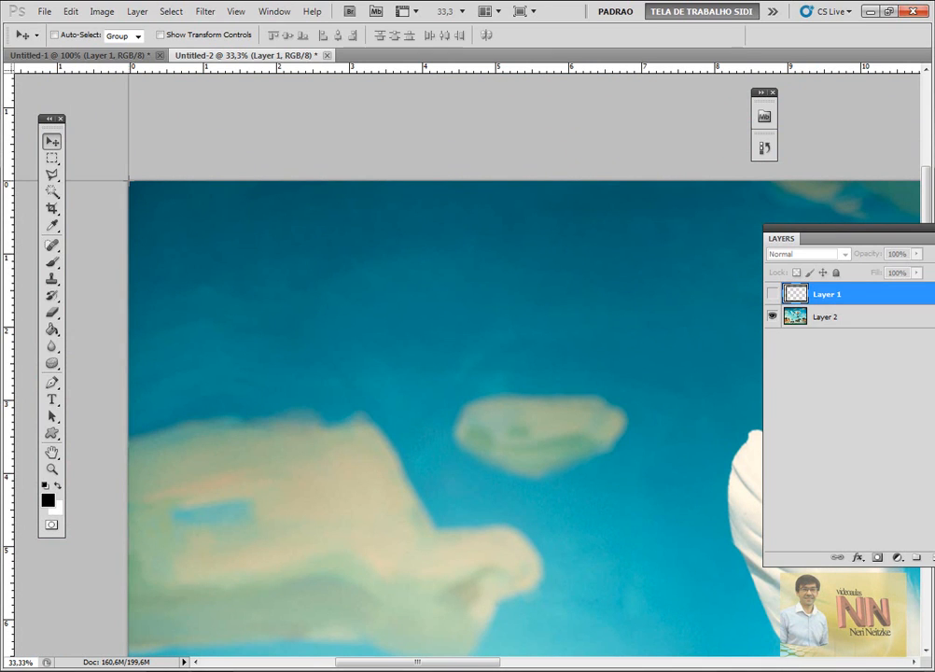
drag(129, 180, 129, 180)
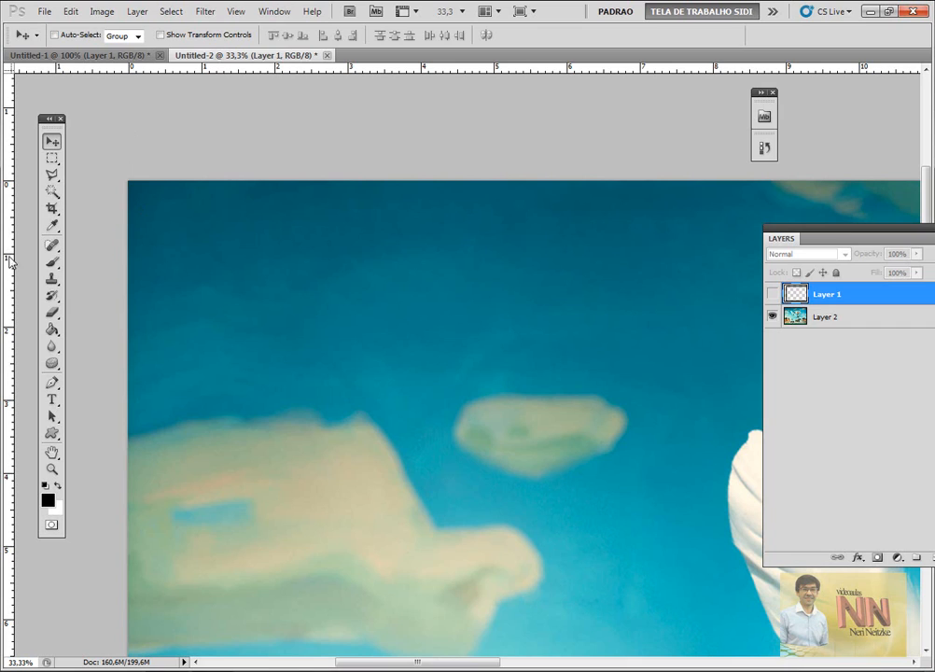
Place a vertical guide 1 cm inside the image's left edge and a horizontal guide 1 cm below its upper edge
drag(11, 280, 203, 248)
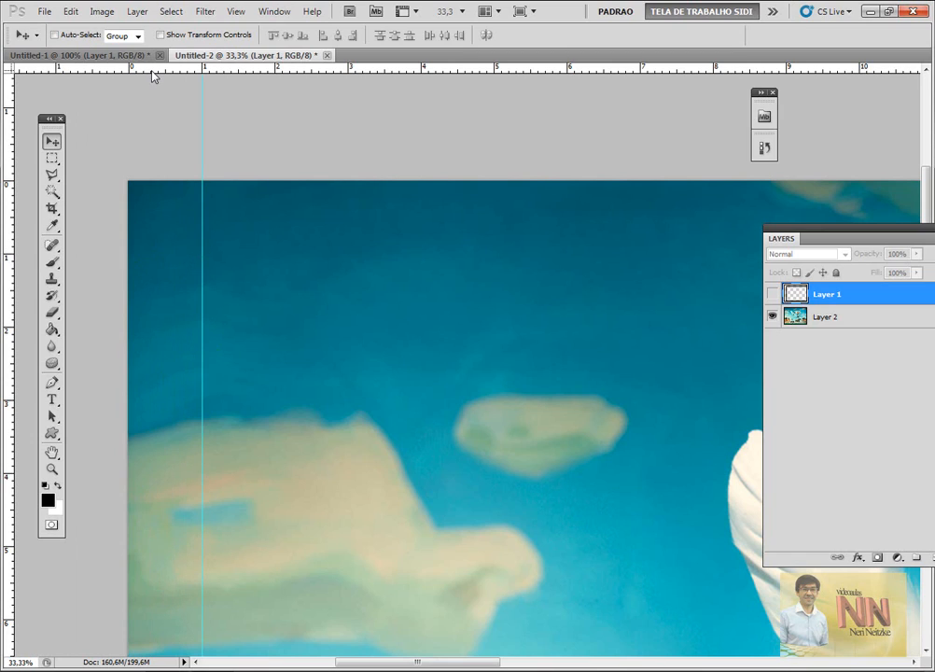
drag(153, 75, 184, 254)
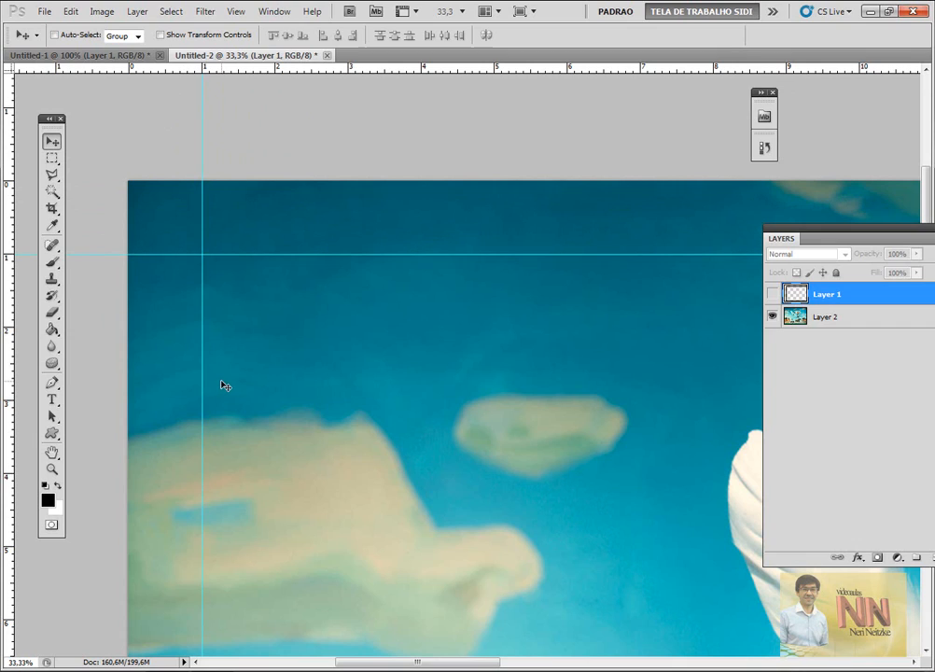
key(ctrl+minus)
key(ctrl+minus)
key(ctrl+minus)
key(ctrl+minus)
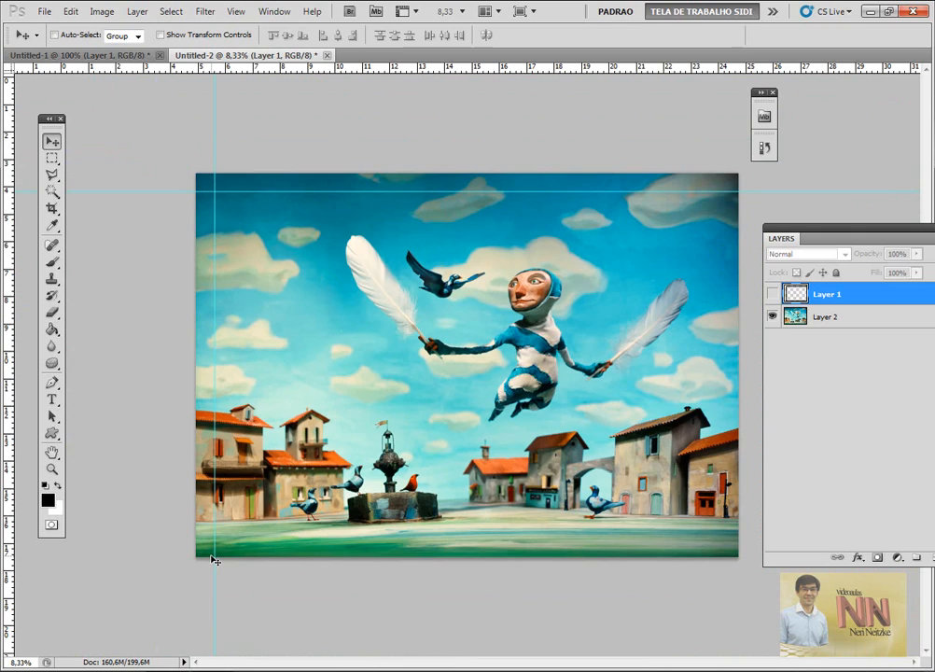
Set the rulers' zero point on the lower-left corner of the image
key(ctrl+plus)
key(ctrl+plus)
key(ctrl+plus)
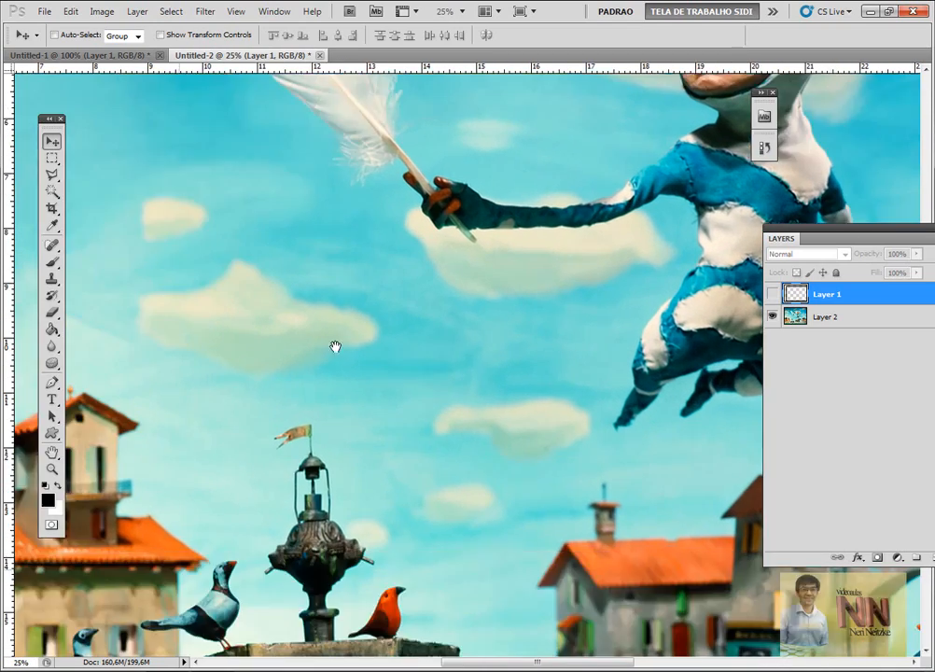
drag(335, 346, 434, 157)
drag(272, 521, 550, 419)
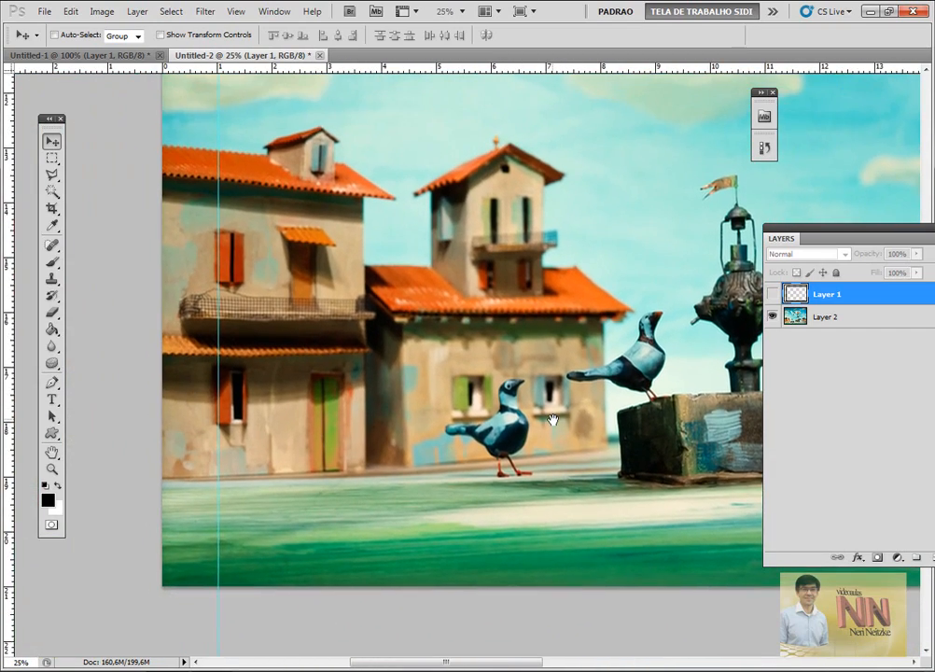
key(ctrl+plus)
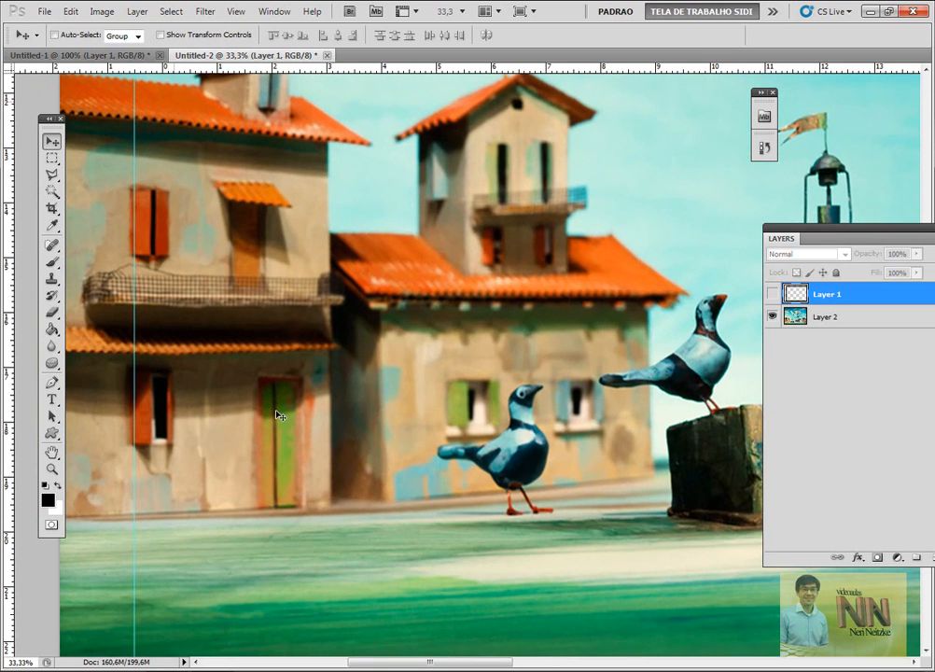
drag(196, 499, 296, 427)
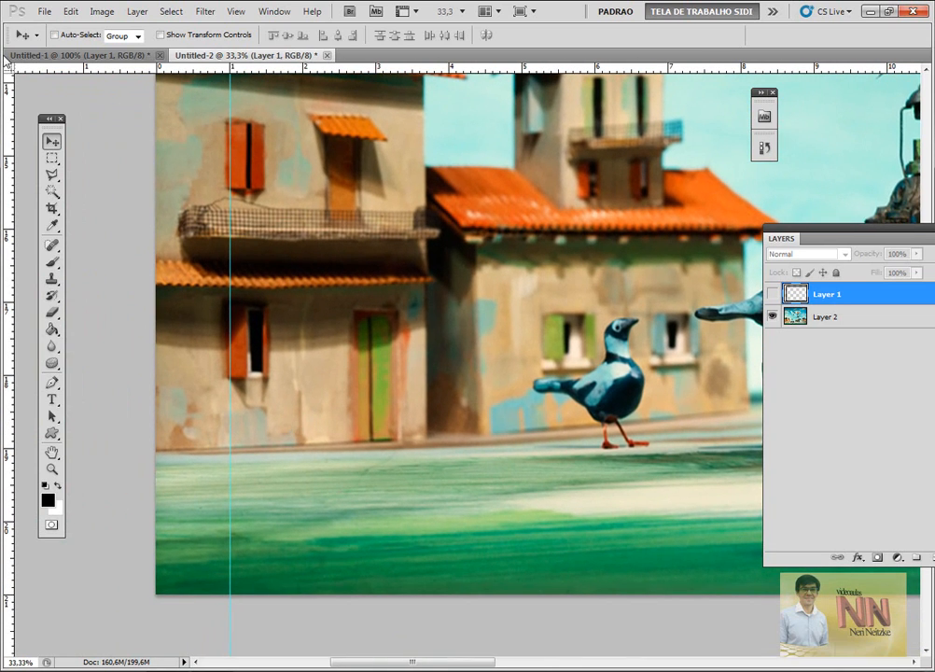
drag(6, 69, 155, 593)
drag(156, 594, 156, 594)
Refine the rulers' zero point on the image's lower-left corner and place a horizontal guide 1 cm above the lower edge
key(ctrl+plus)
key(ctrl+plus)
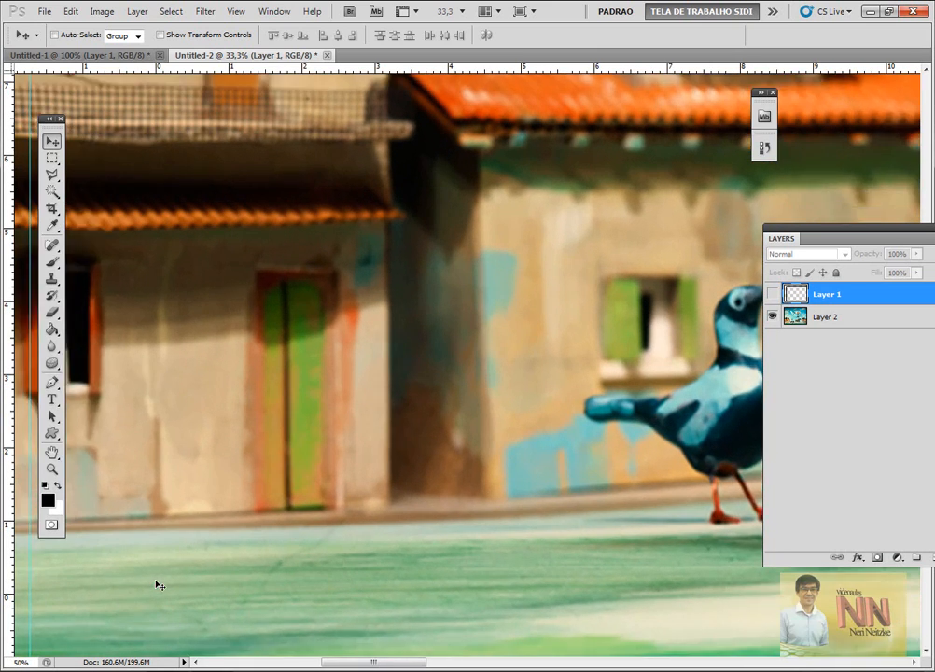
drag(174, 513, 481, 361)
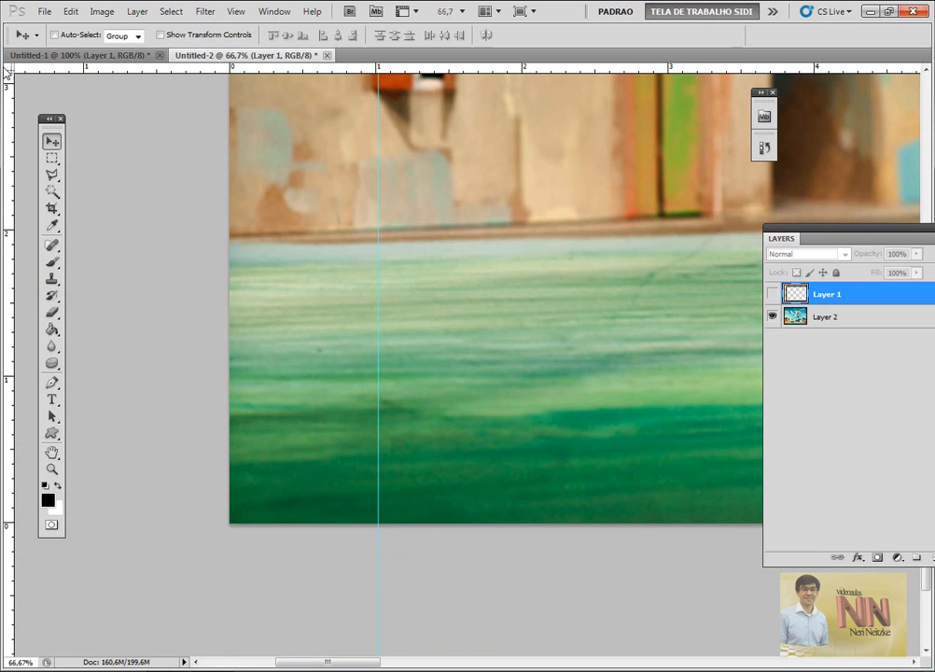
drag(7, 75, 230, 523)
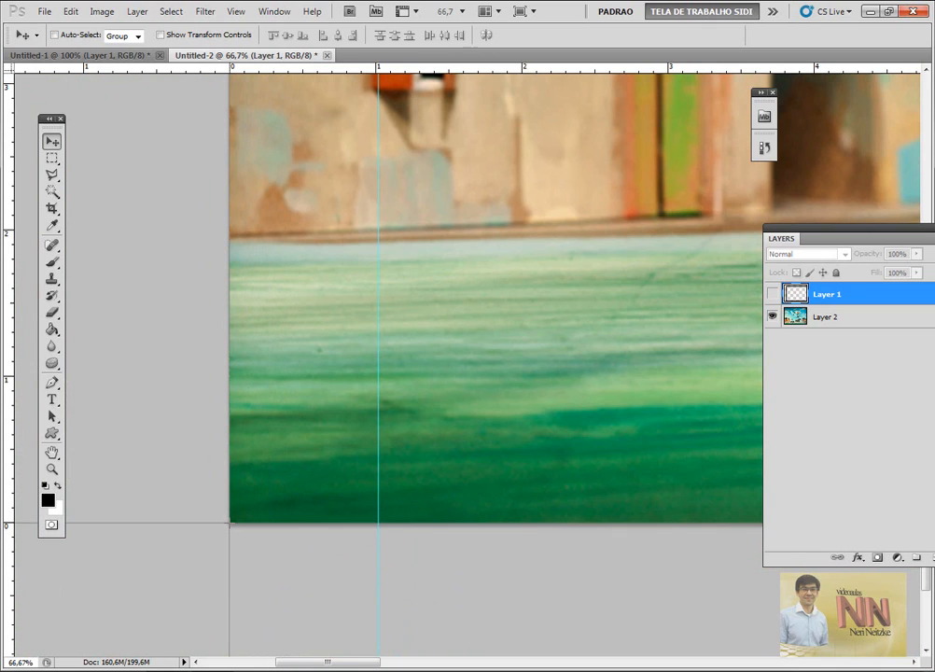
drag(230, 523, 231, 524)
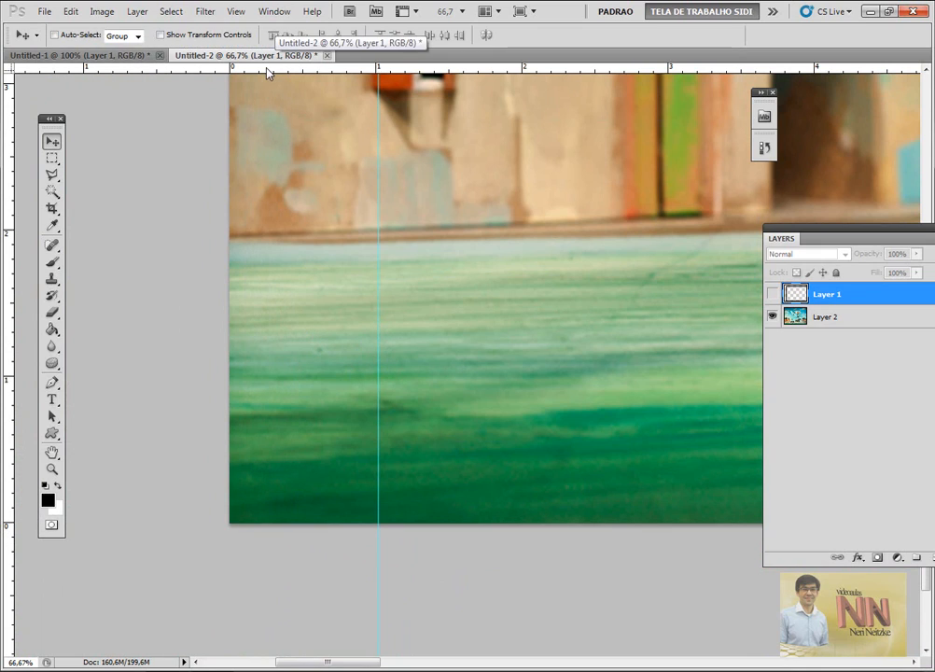
drag(7, 66, 209, 377)
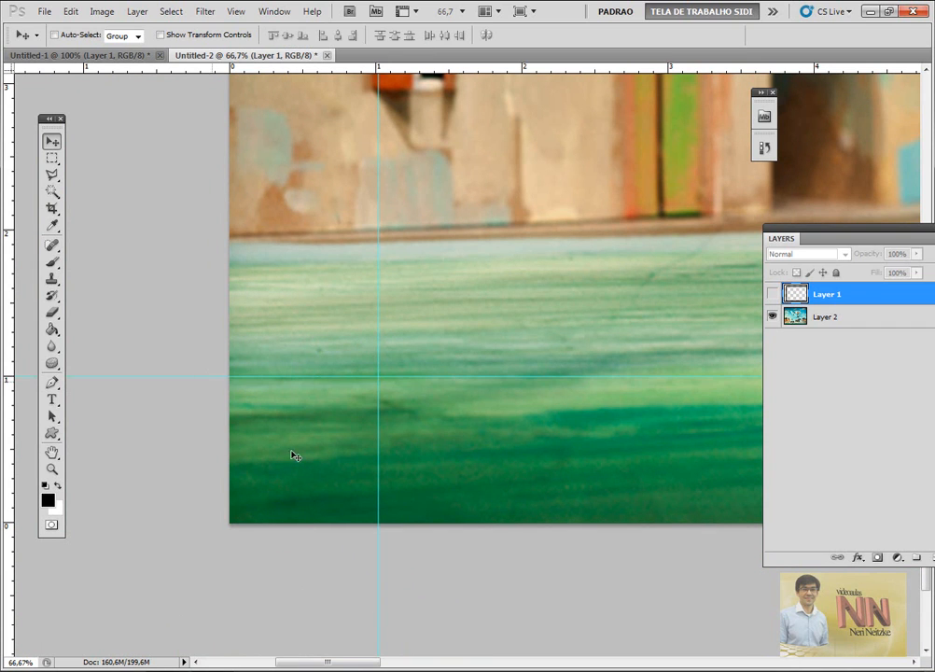
scroll(628, 631, down, 5)
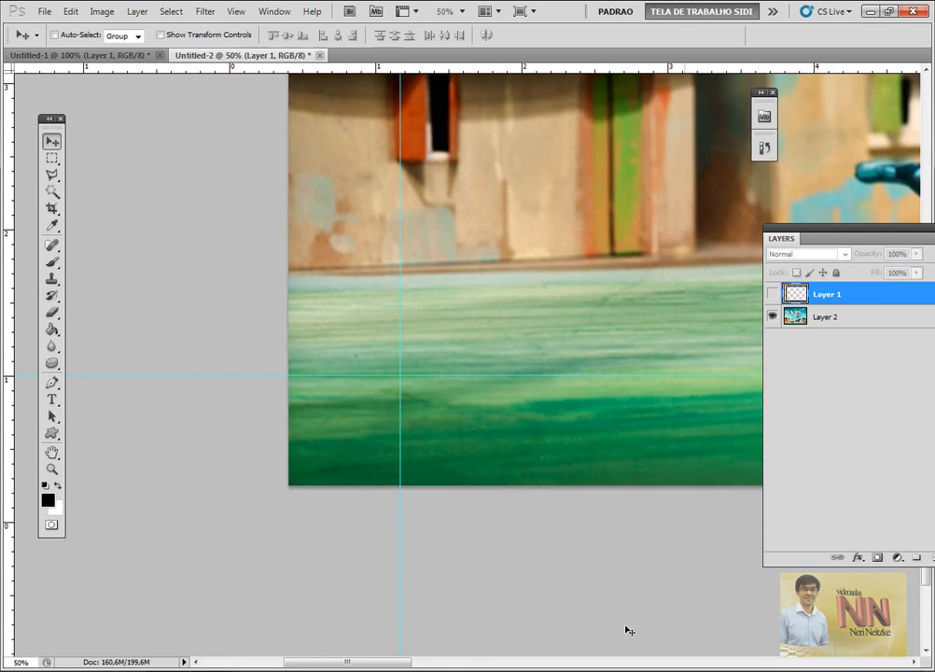
scroll(625, 627, down, 1)
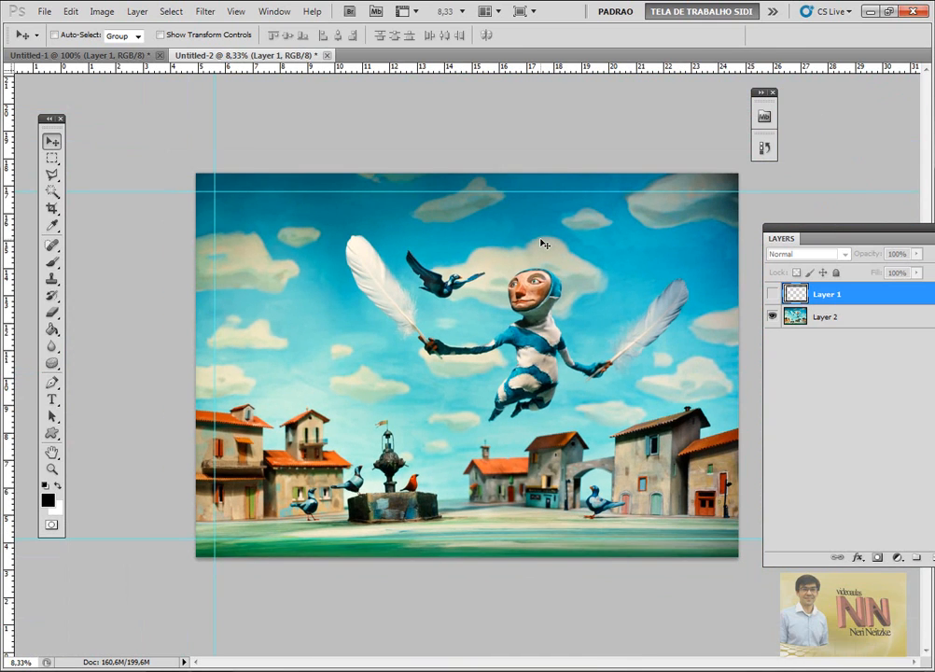
Set the rulers' zero point on the upper-right corner of the image
scroll(291, 324, up, 3)
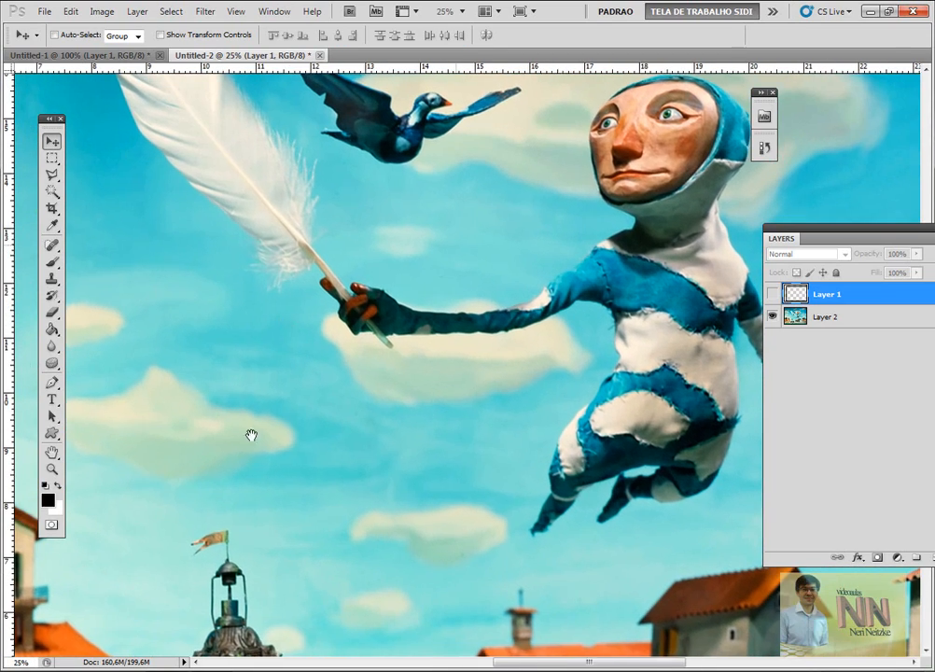
drag(251, 435, 140, 551)
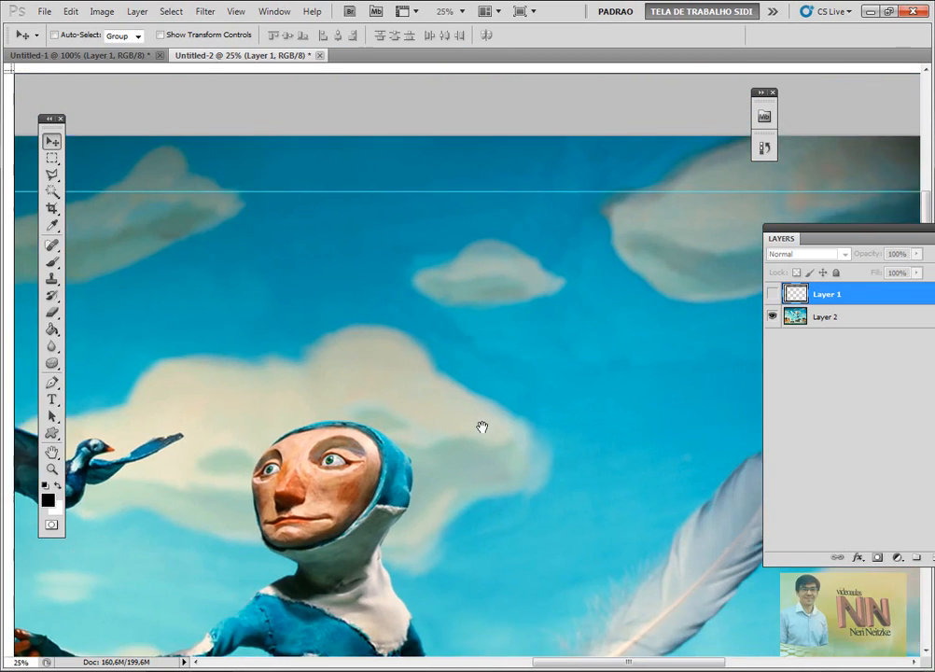
drag(482, 427, 138, 464)
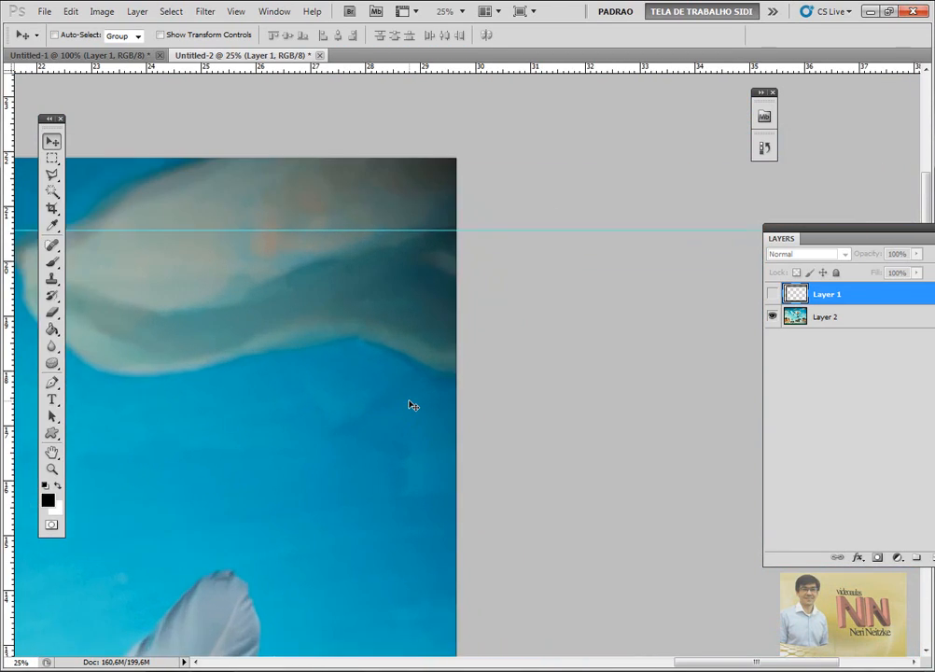
scroll(414, 405, up, 1)
scroll(412, 272, up, 1)
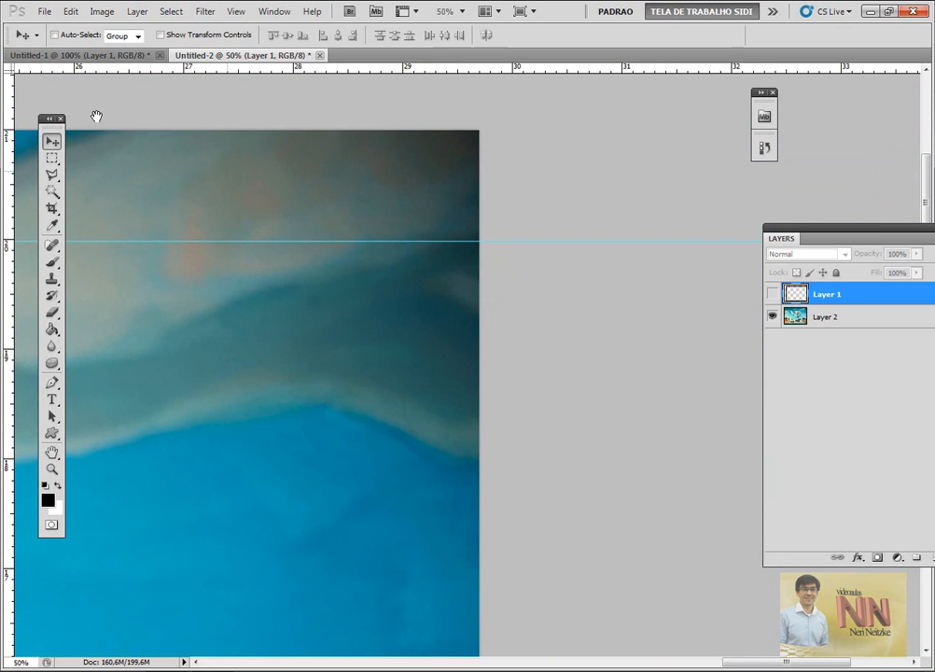
drag(9, 74, 479, 129)
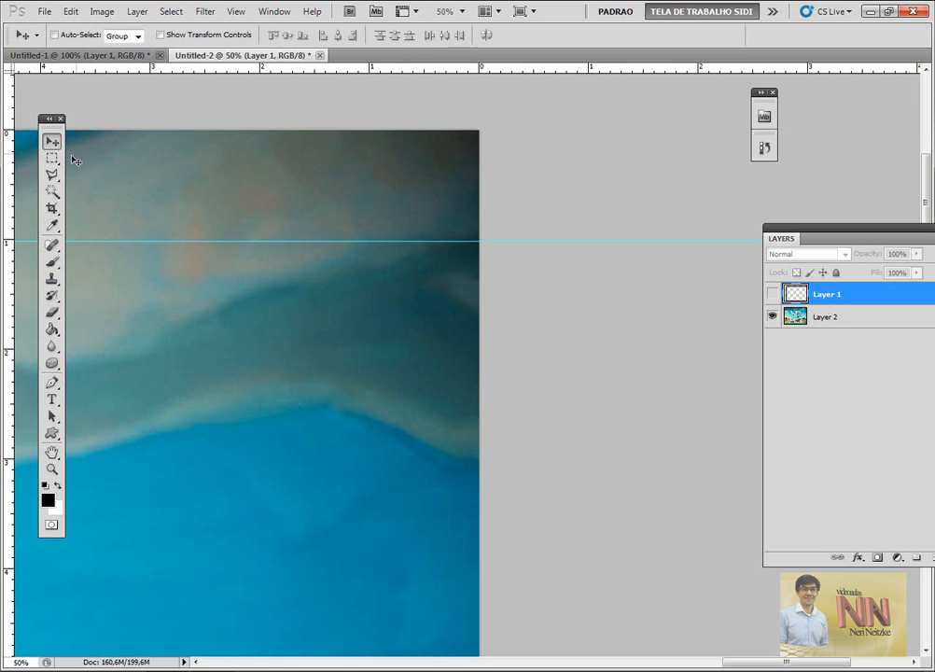
Place a vertical guide 1 cm inside the image's right edge
drag(12, 166, 371, 146)
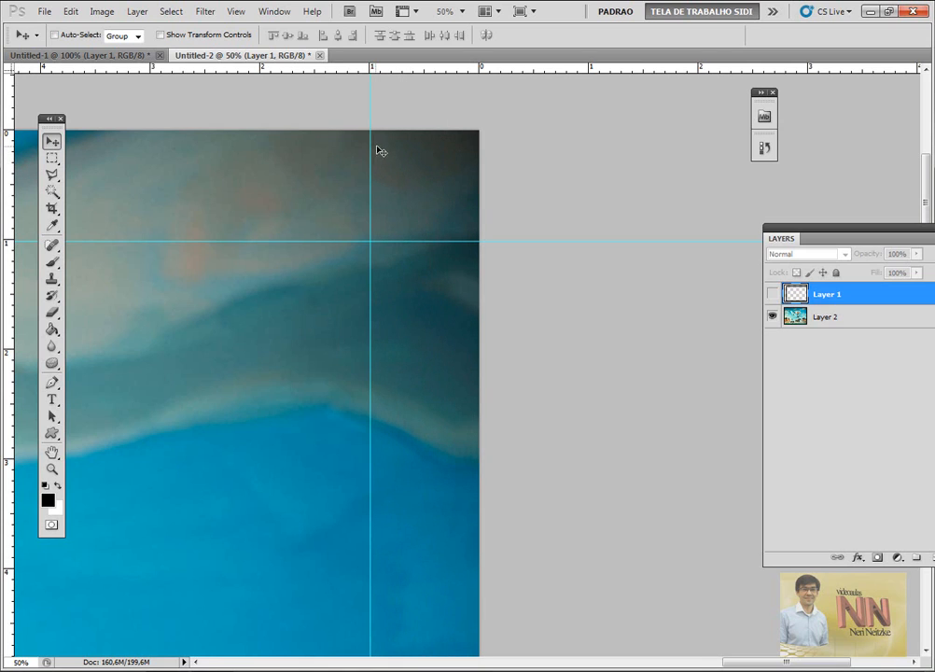
key(ctrl+minus)
key(ctrl+minus)
key(ctrl+minus)
key(ctrl+minus)
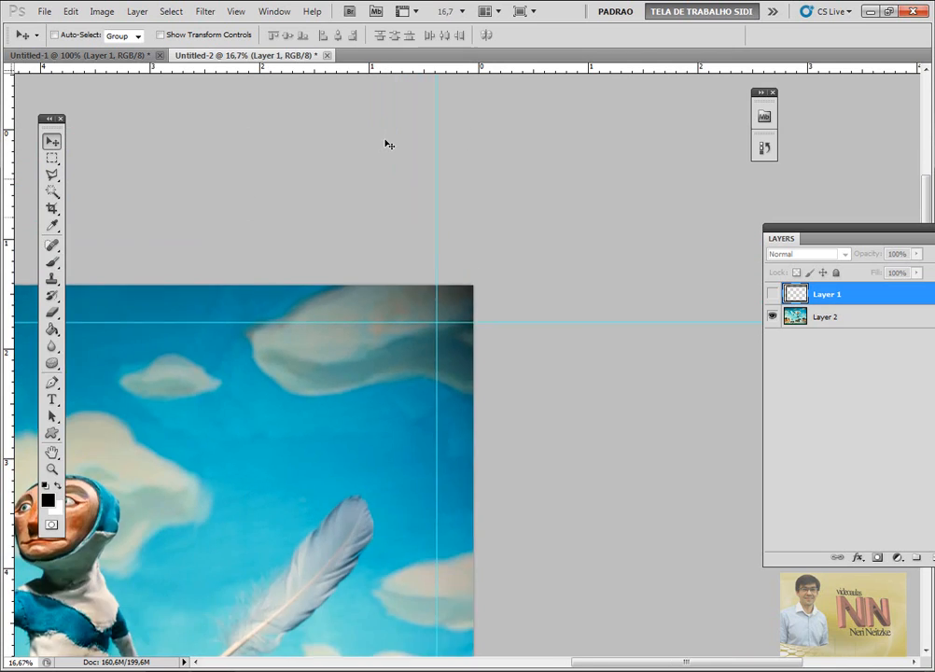
key(ctrl+minus)
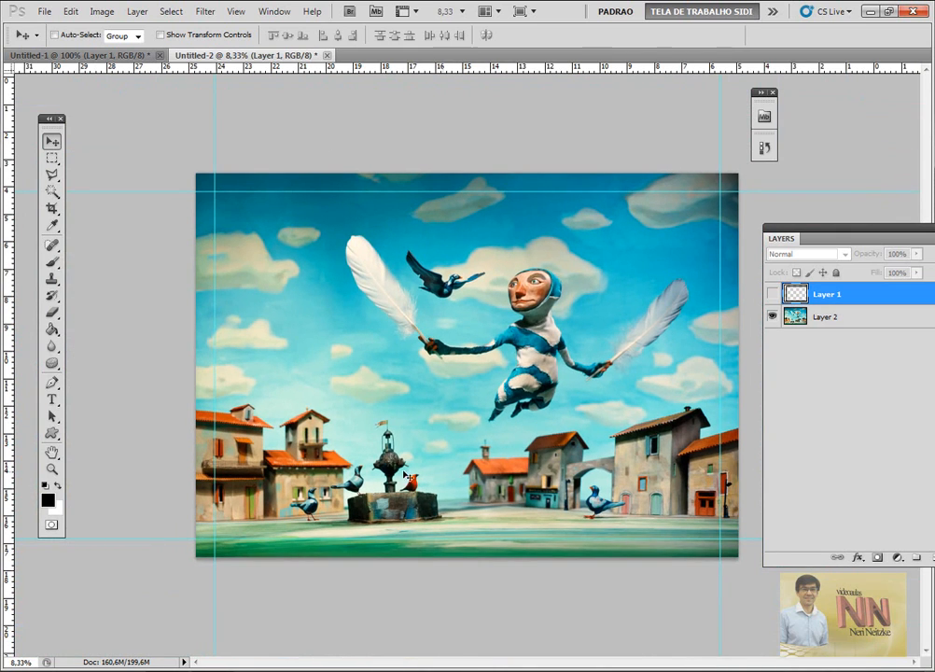
Scale the Layer 2 image to about 93% width and 91,7% height, meeting the upper, left and right guides and slightly overlapping the lower one
click(838, 317)
key(ctrl+t)
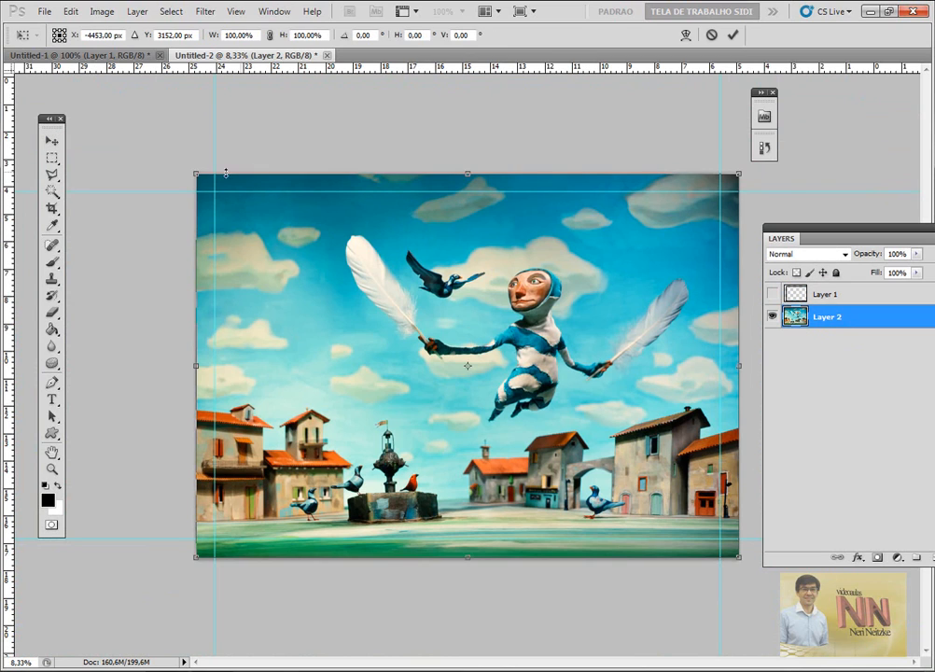
drag(196, 172, 215, 191)
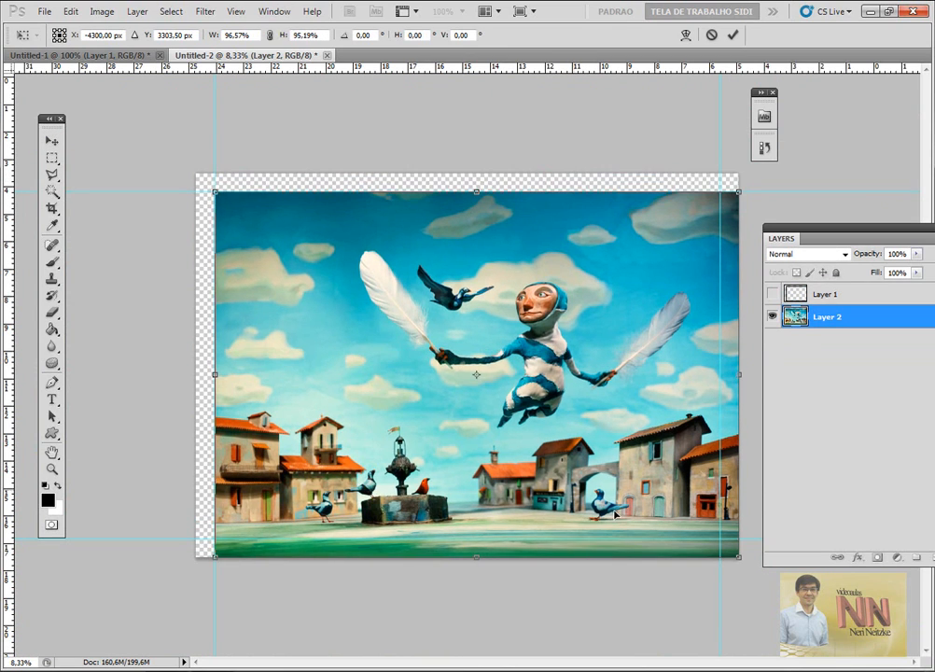
drag(739, 558, 721, 540)
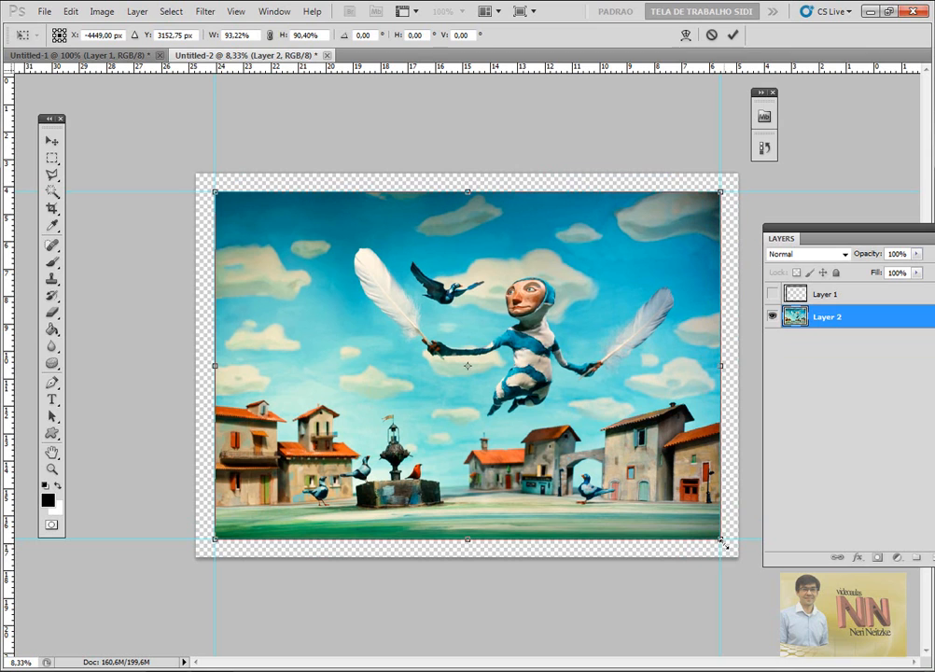
mouse_move(721, 543)
mouse_down()
mouse_move(721, 516)
mouse_move(715, 549)
mouse_move(733, 558)
mouse_move(719, 541)
mouse_up()
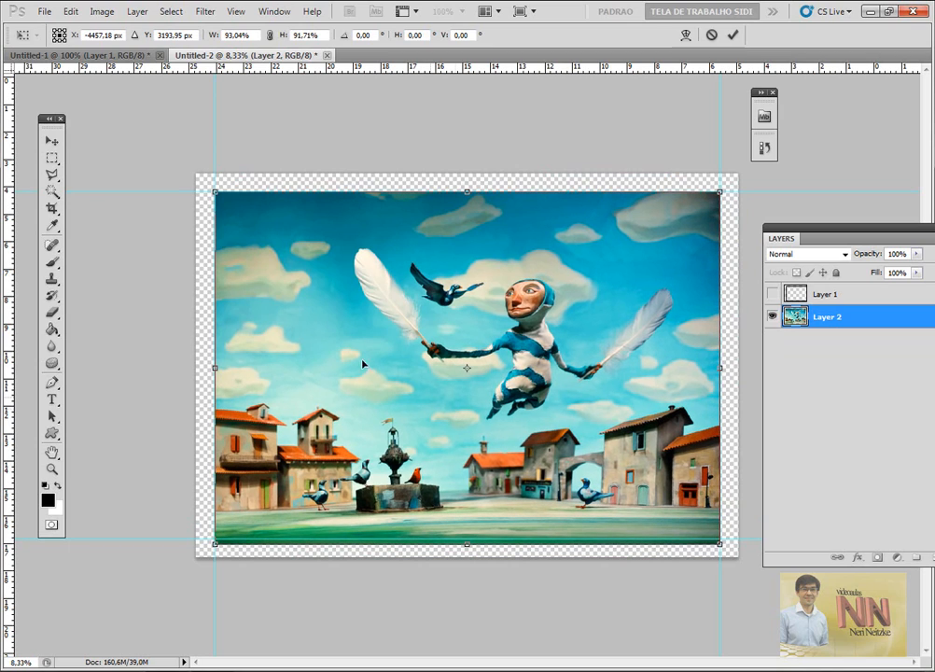
key(Return)
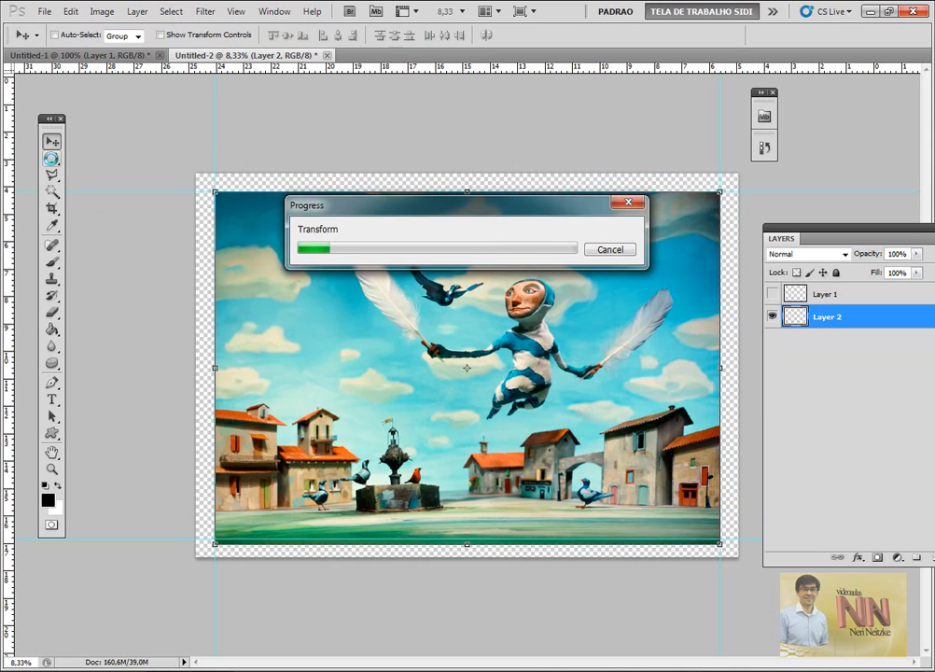
Select the full-width strip below the lower guide with the Rectangular Marquee, delete it from Layer 2 and deselect
click(52, 160)
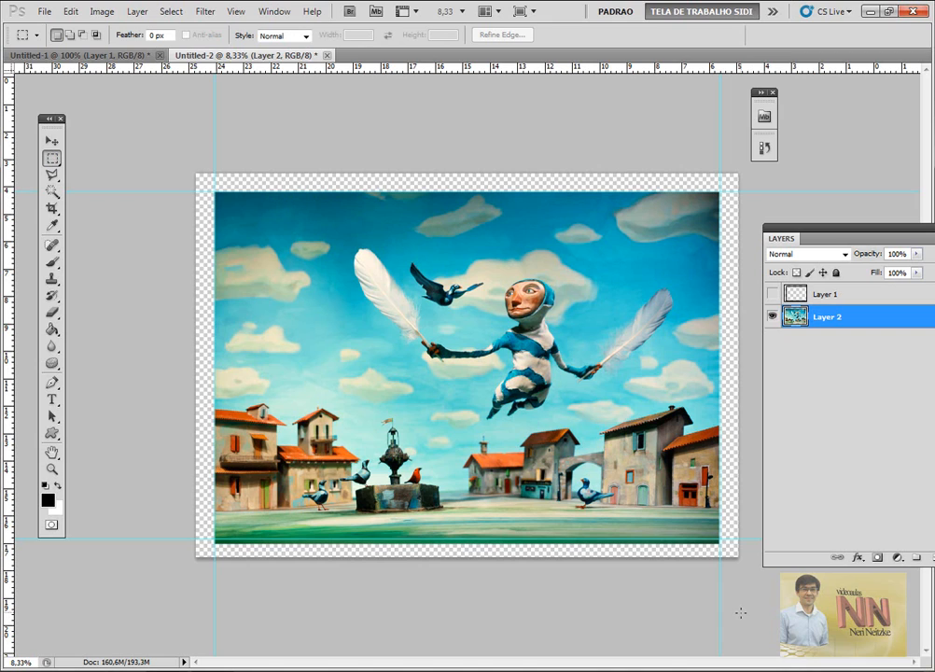
drag(239, 554, 197, 538)
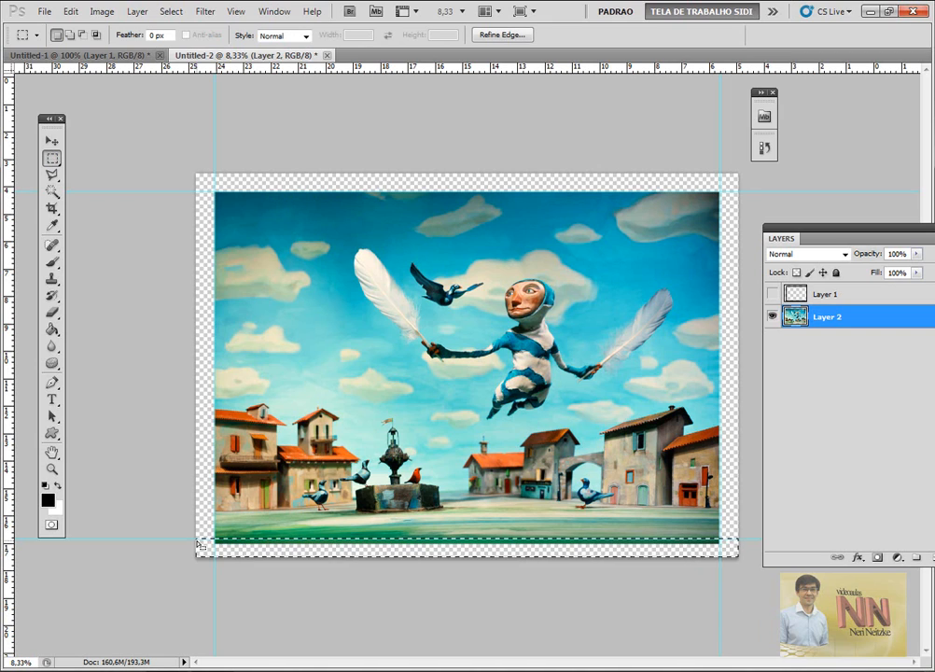
click(148, 159)
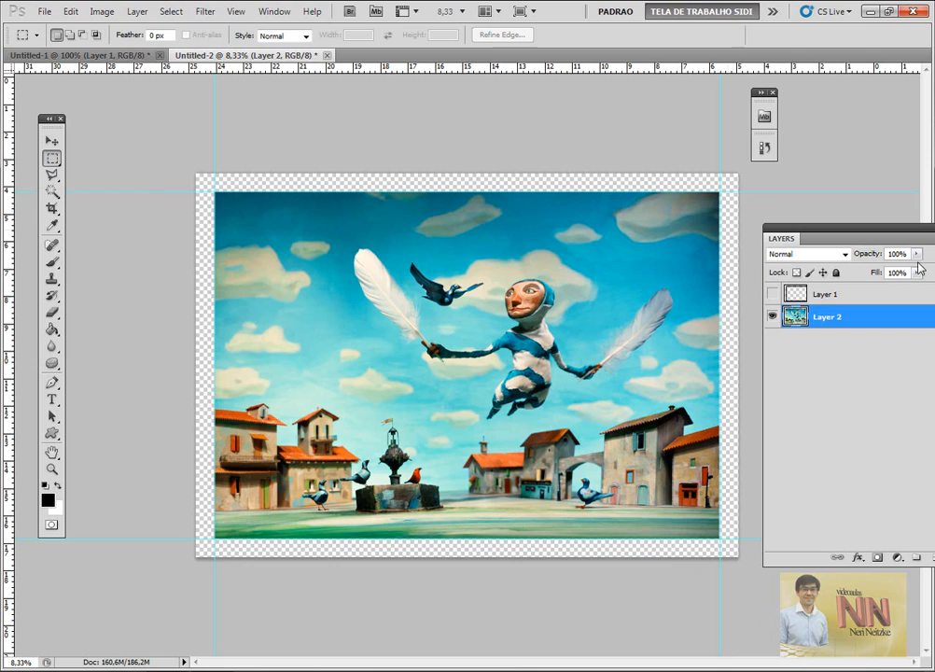
Show the black frame on Layer 1 and move its upper-left corner to the crossing of the upper and left guides
click(772, 294)
click(833, 295)
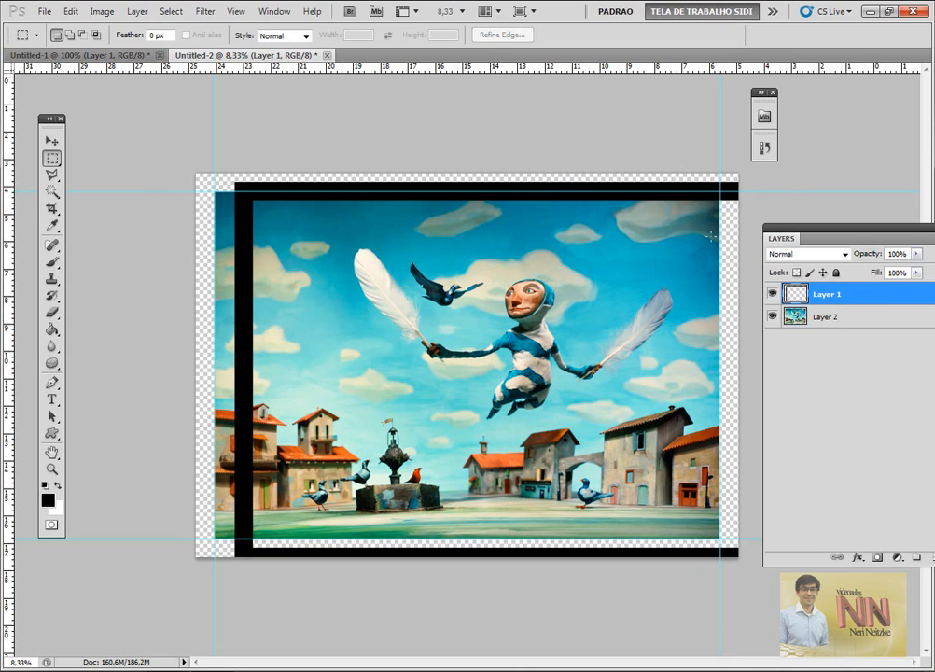
click(51, 140)
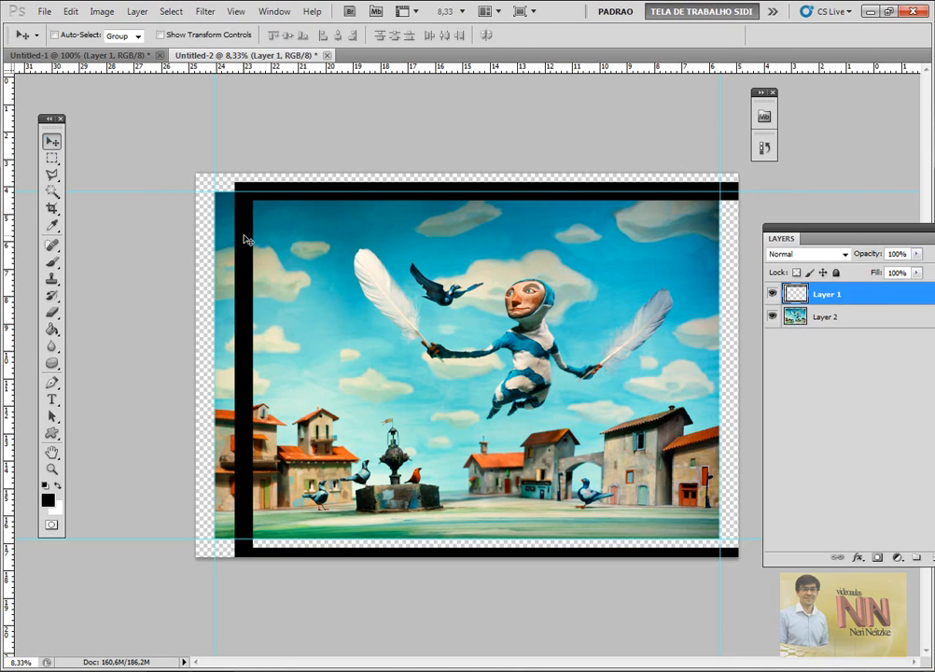
drag(246, 240, 223, 249)
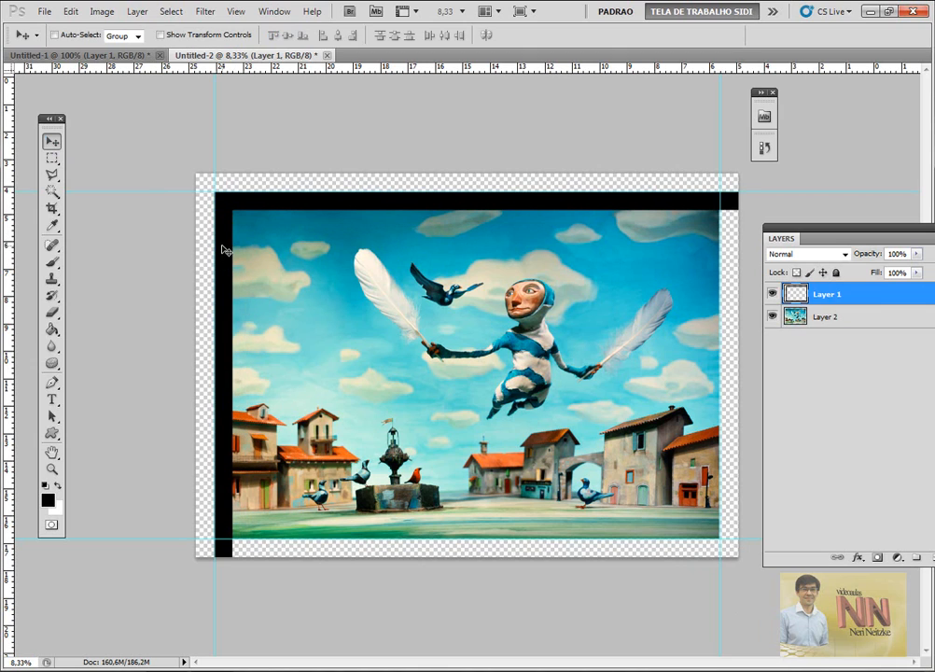
Scale the black frame so its lower-right corner meets the crossing of the lower and right guides
key(ctrl+t)
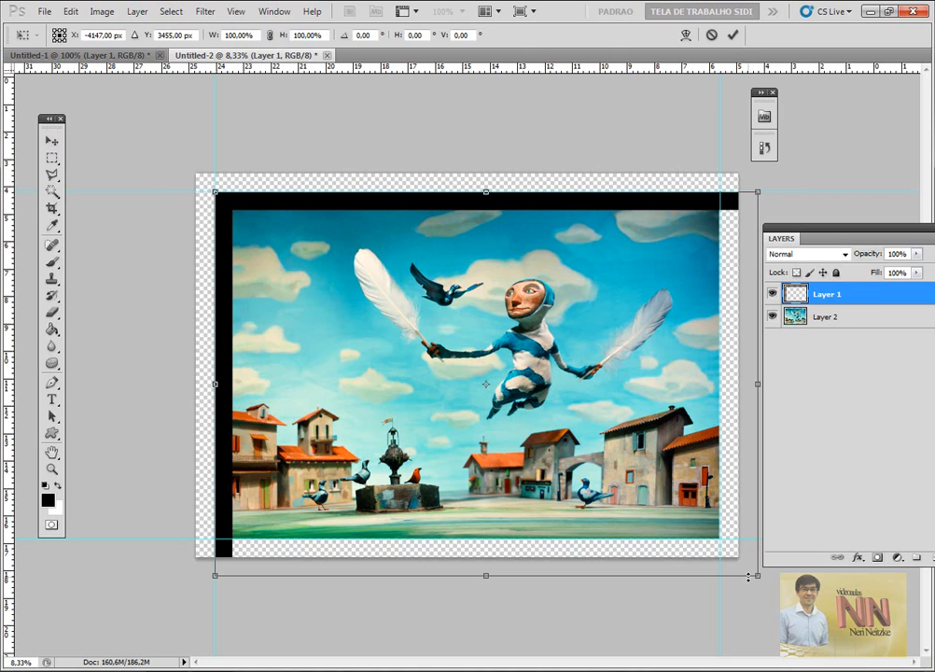
drag(755, 569, 722, 536)
key(Return)
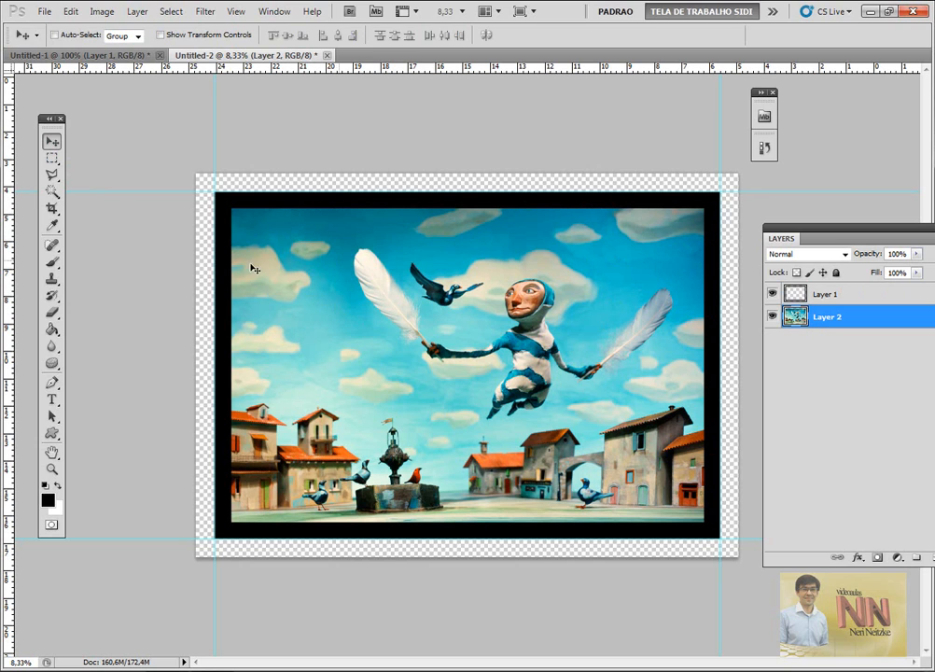
Shift the Layer 2 image slightly down and right, and scale it proportionally to 95,71% so its edges lie under the black frame
drag(261, 266, 256, 272)
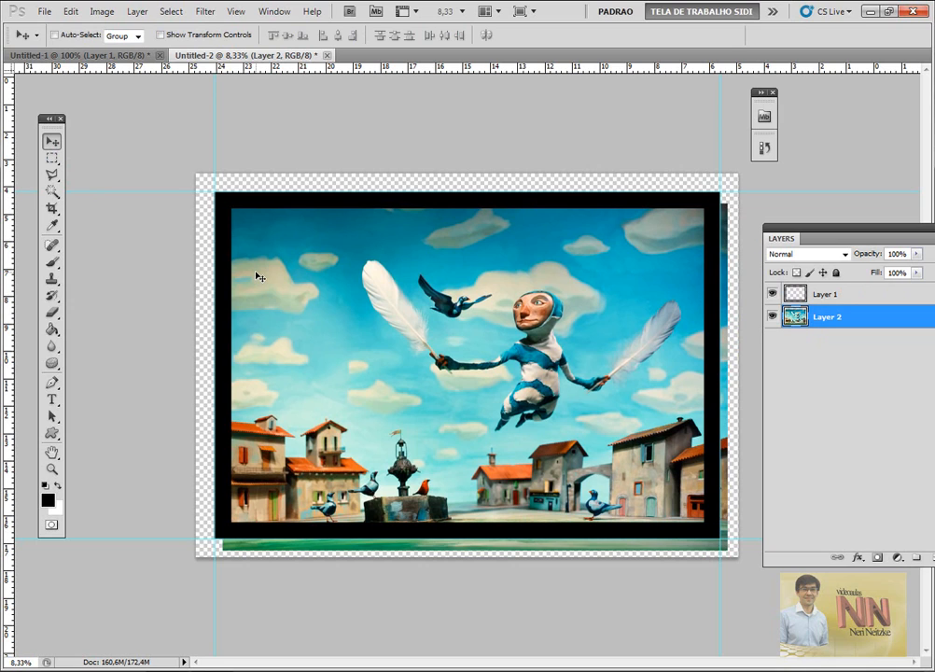
key(ctrl+t)
drag(727, 554, 712, 530)
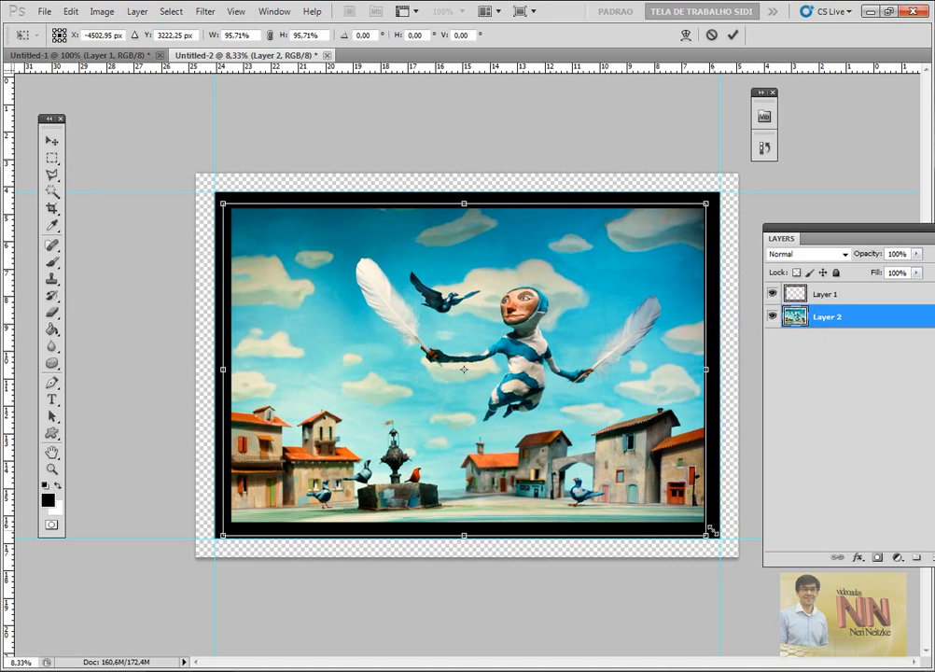
key(Return)
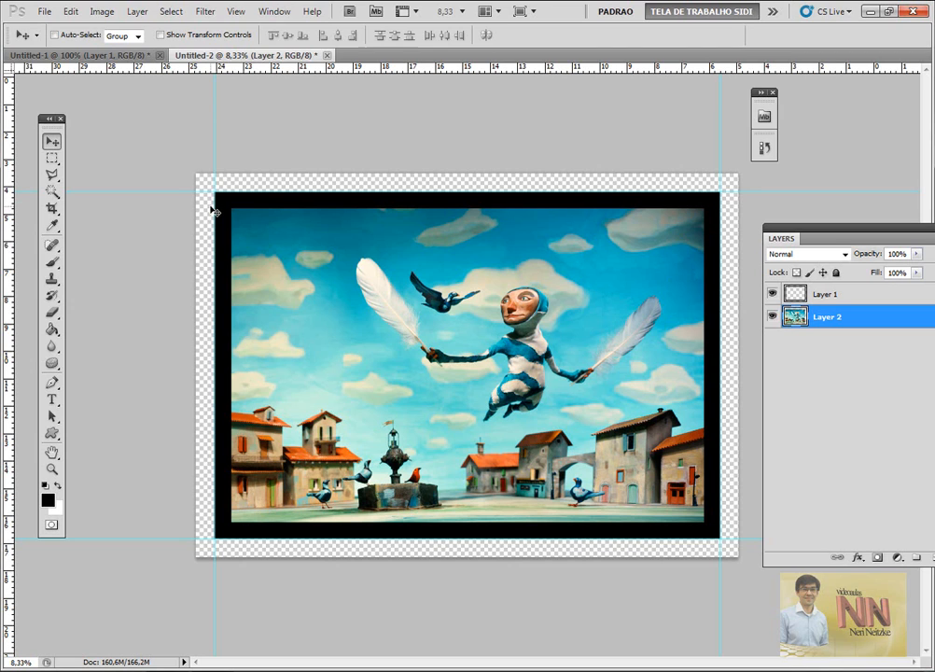
Add an empty layer directly above Layer 2 and choose the beamed music notes as the Custom Shape
key(ctrl+shift+n)
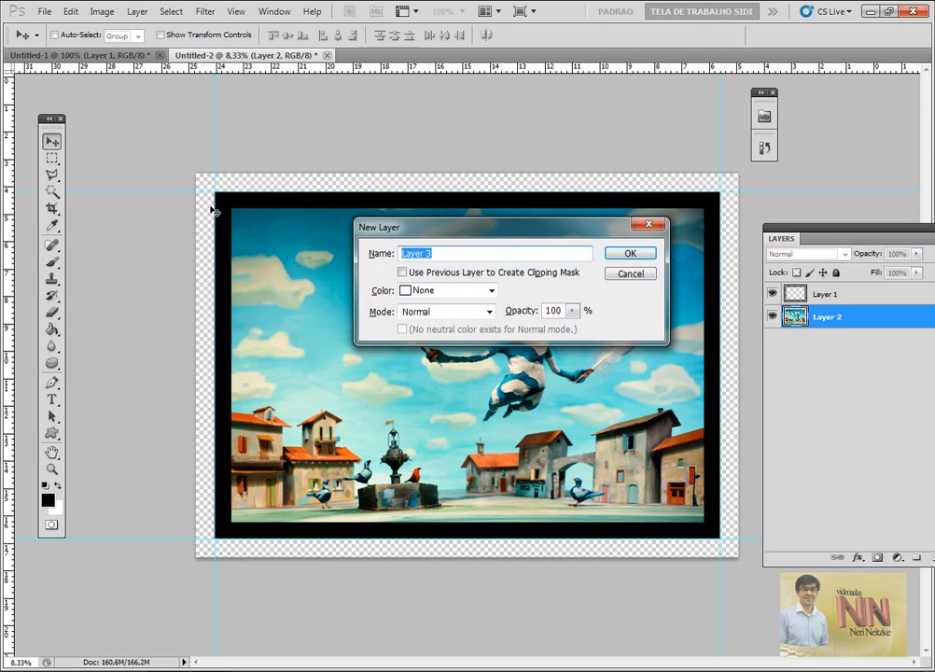
key(Return)
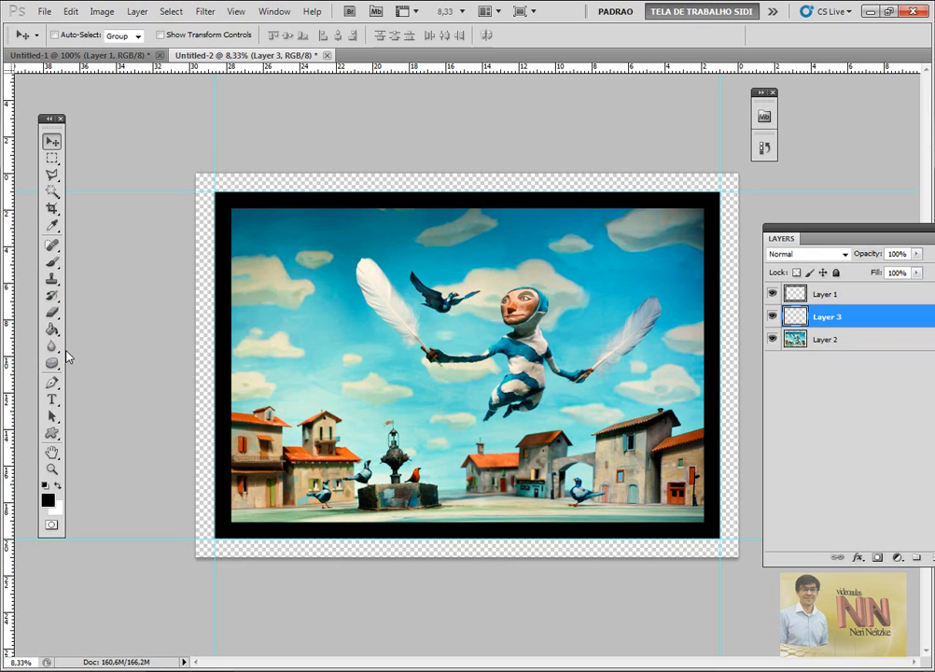
click(51, 434)
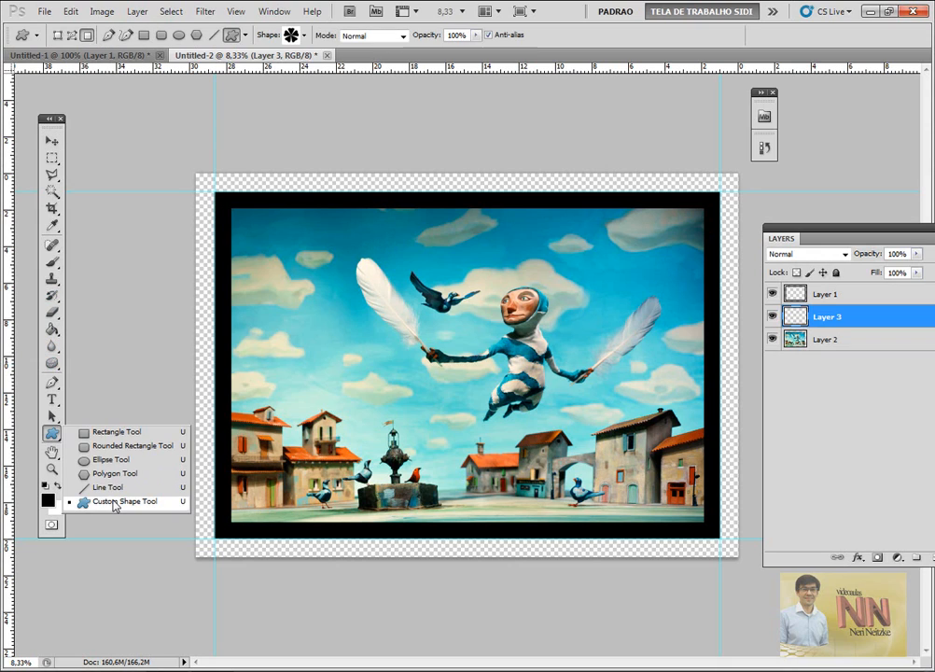
click(113, 502)
click(304, 36)
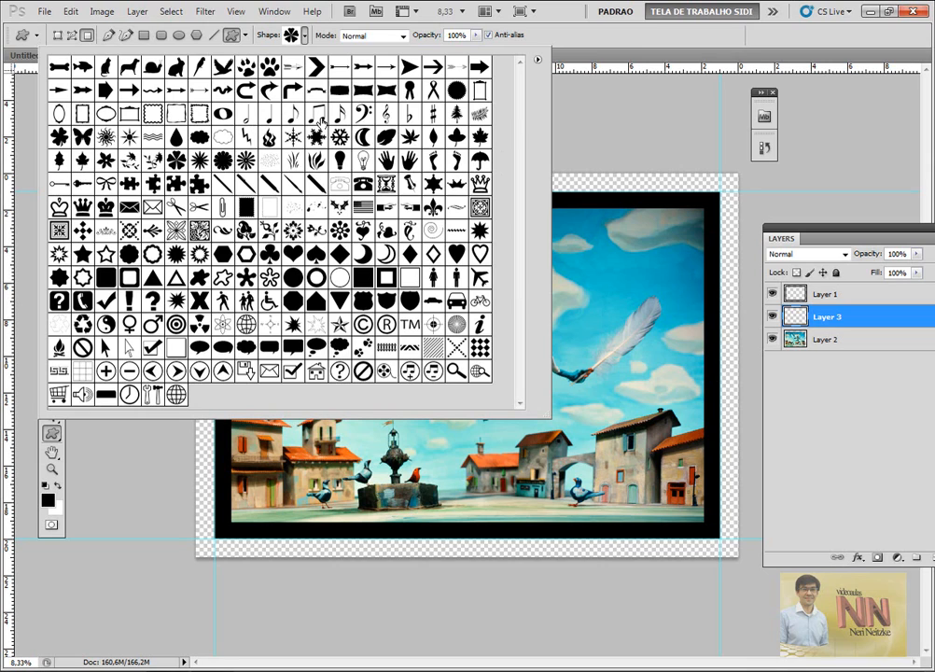
click(318, 114)
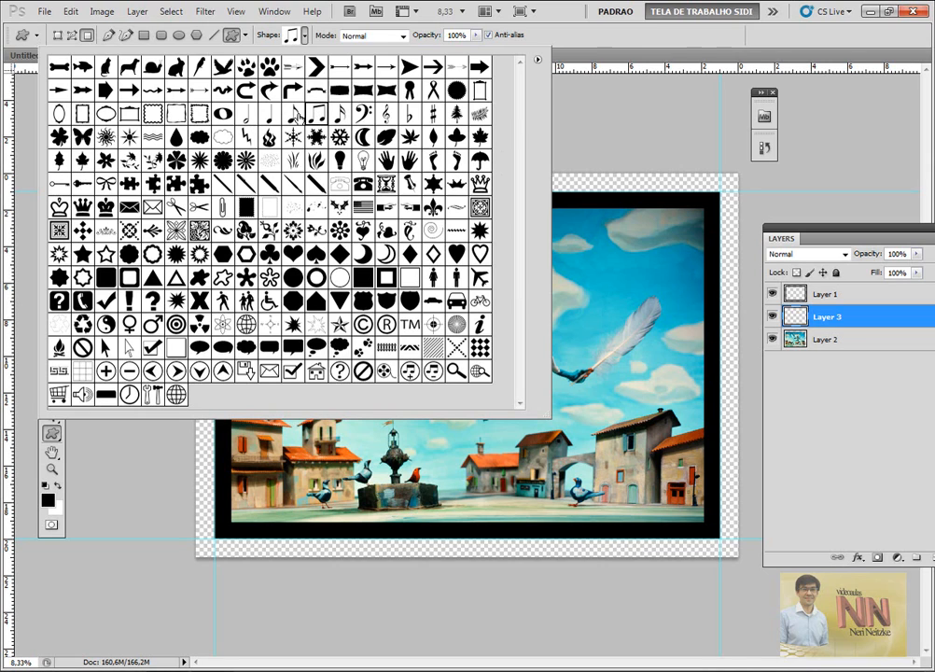
click(624, 37)
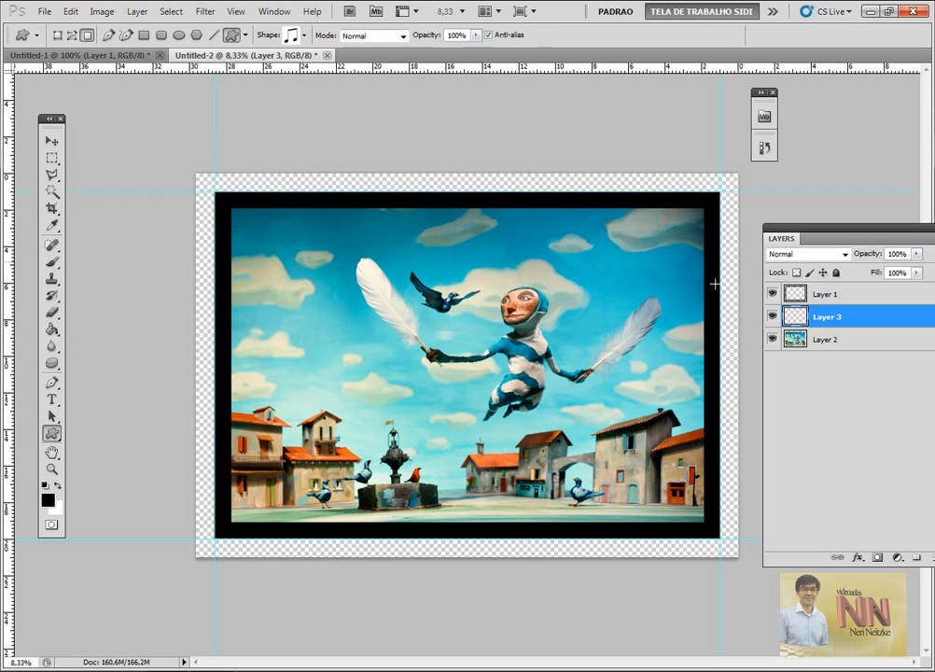
Set the foreground color to dark red, draw the notes about 6 cm wide on Layer 3 and shift them down
click(48, 500)
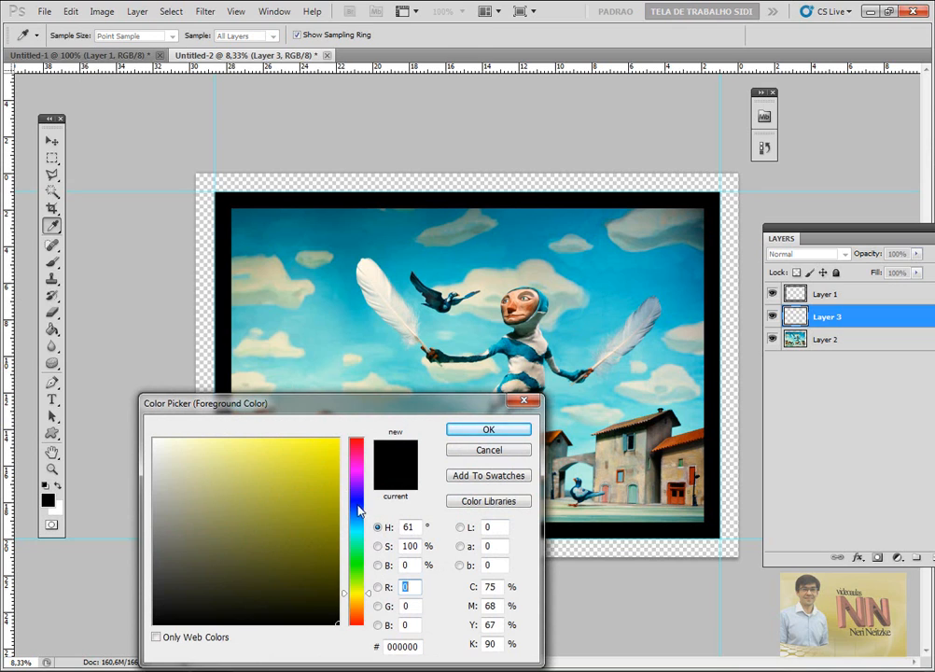
mouse_move(358, 512)
mouse_down()
mouse_move(367, 428)
mouse_move(340, 439)
mouse_move(334, 501)
mouse_up()
click(489, 431)
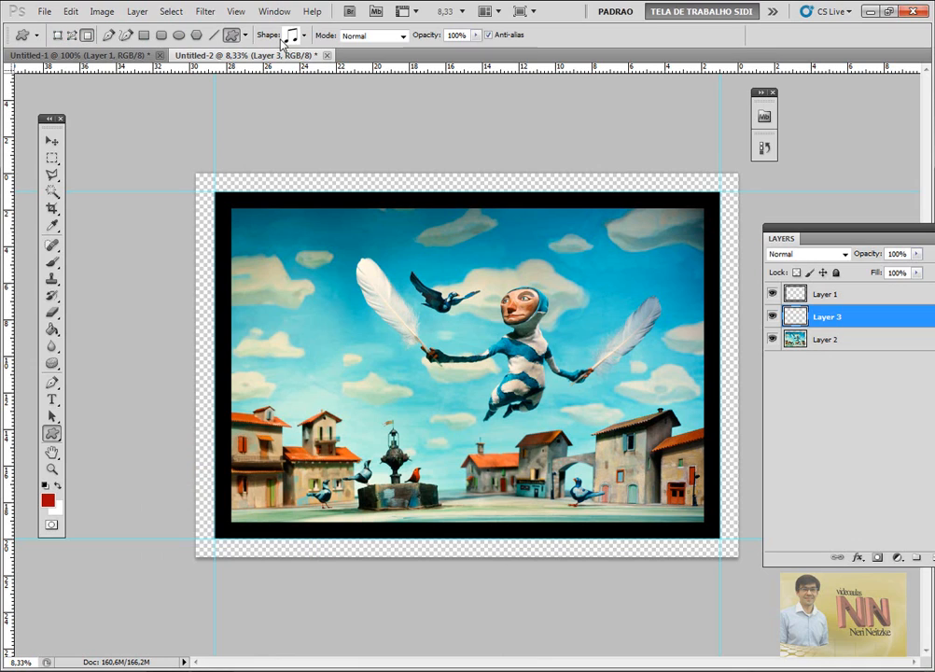
drag(384, 256, 504, 356)
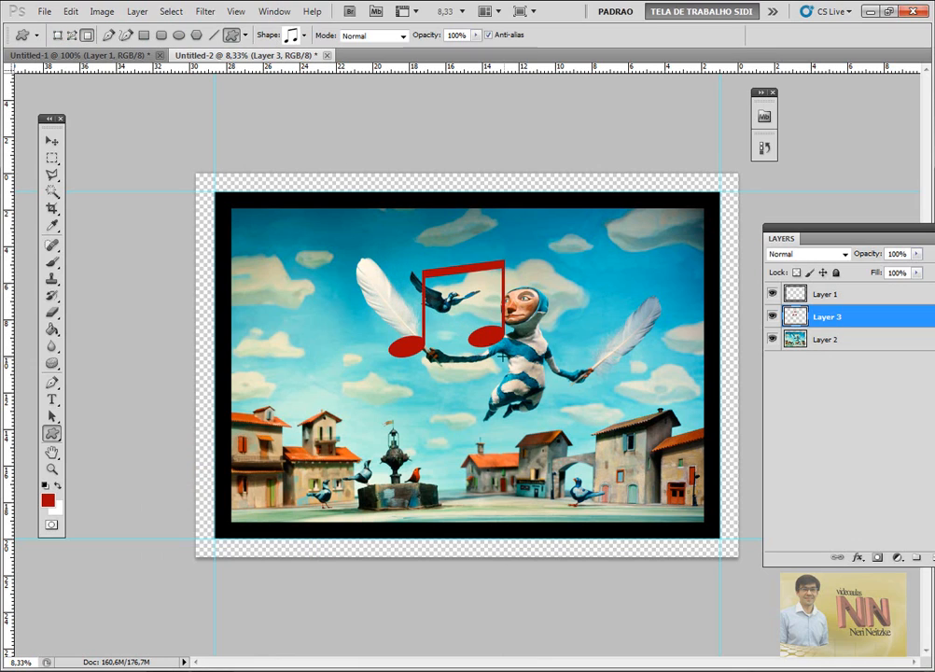
click(53, 141)
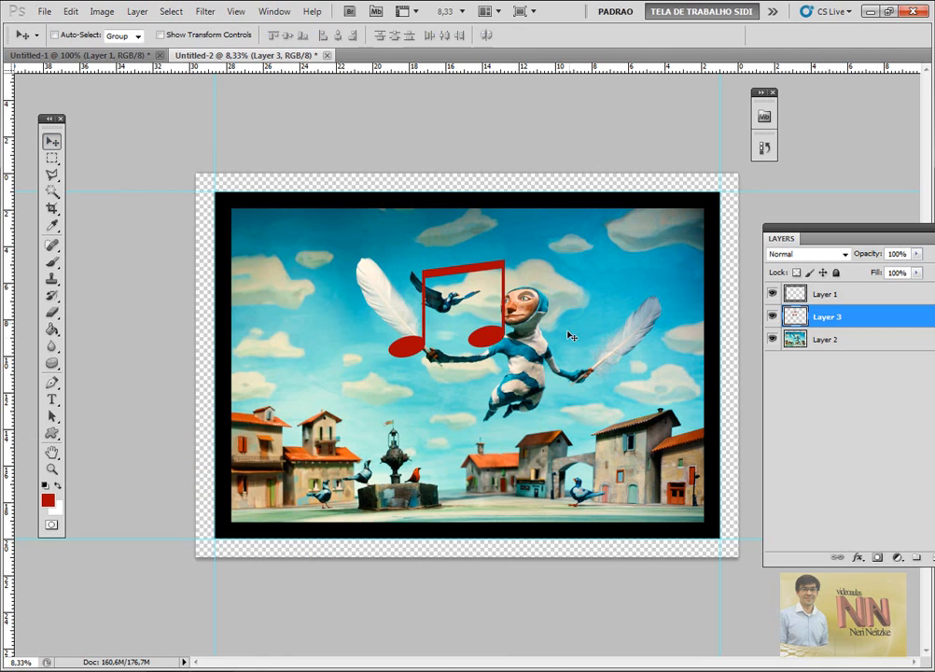
drag(496, 340, 502, 392)
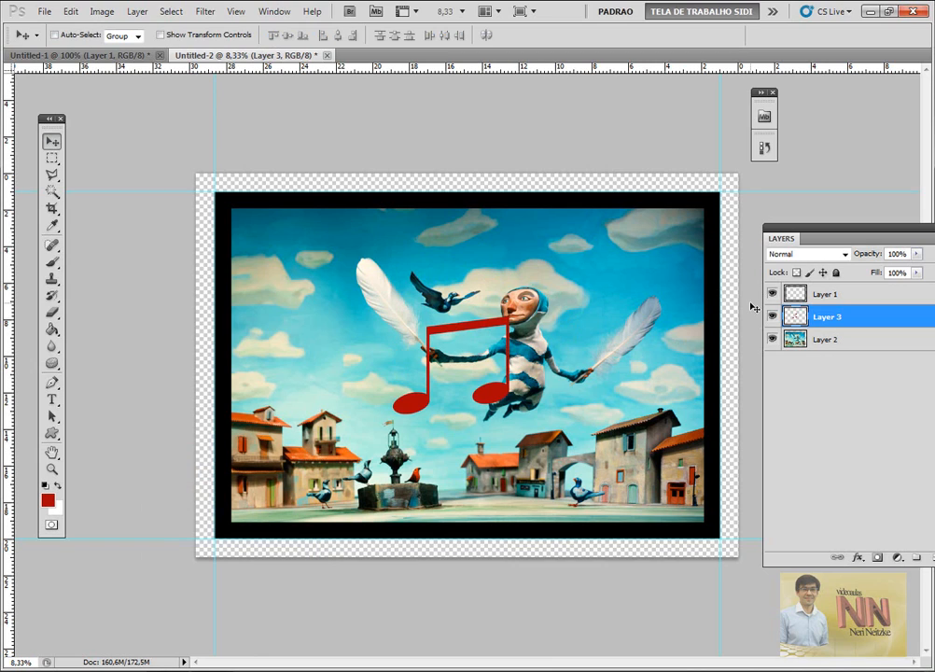
Place a vertical and a horizontal guide through the center of the Layer 2 image, using its Free Transform center point
click(772, 340)
click(772, 340)
click(803, 341)
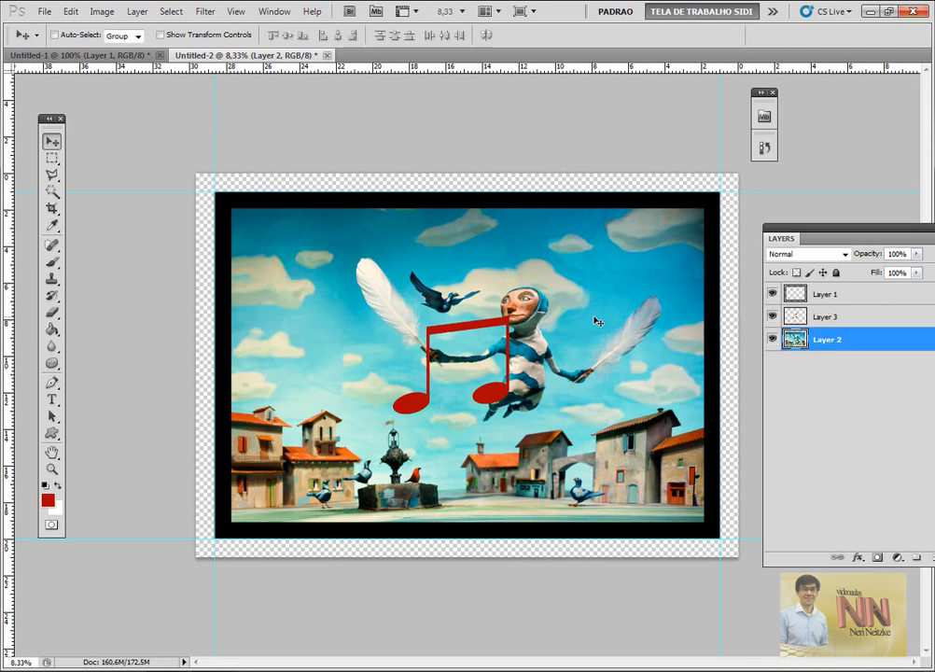
key(ctrl+t)
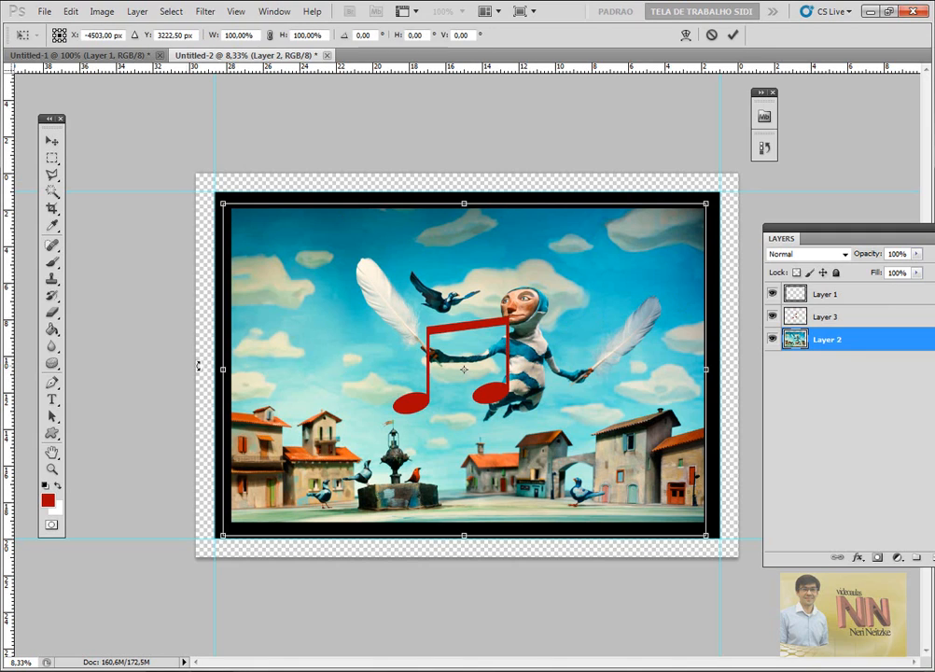
drag(42, 387, 462, 191)
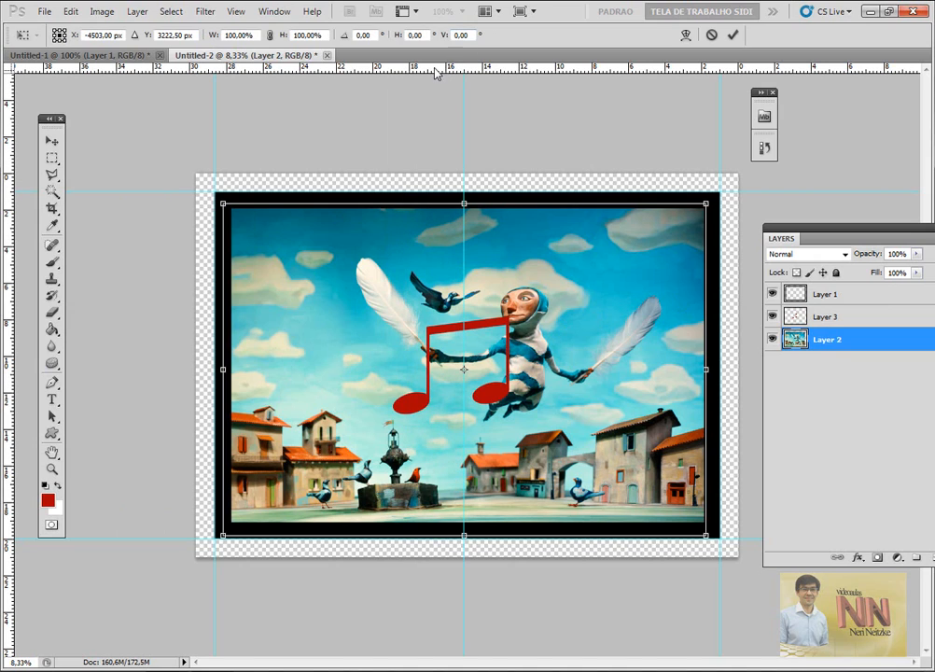
drag(345, 66, 478, 376)
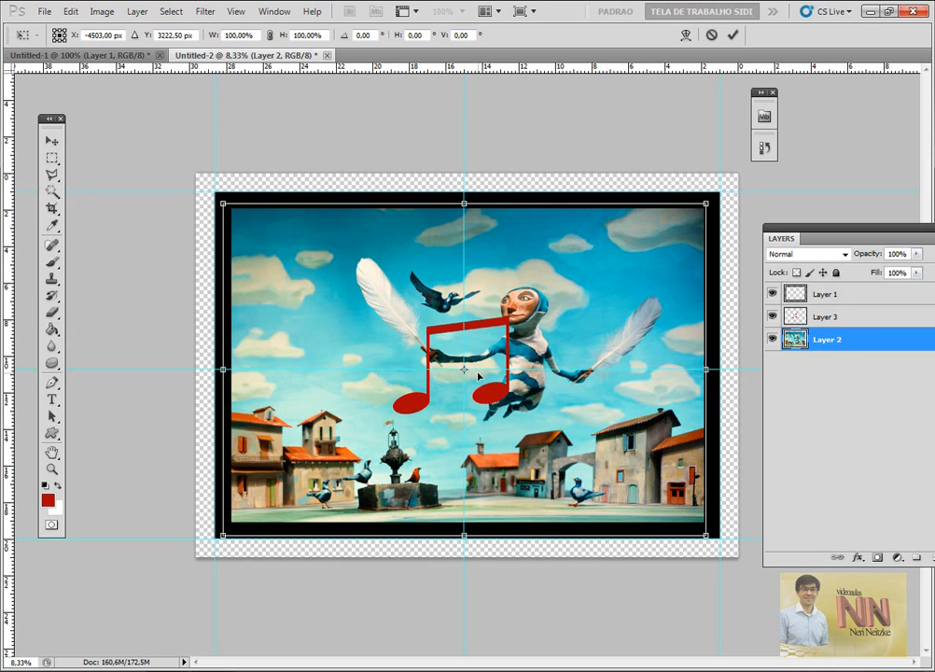
key(Return)
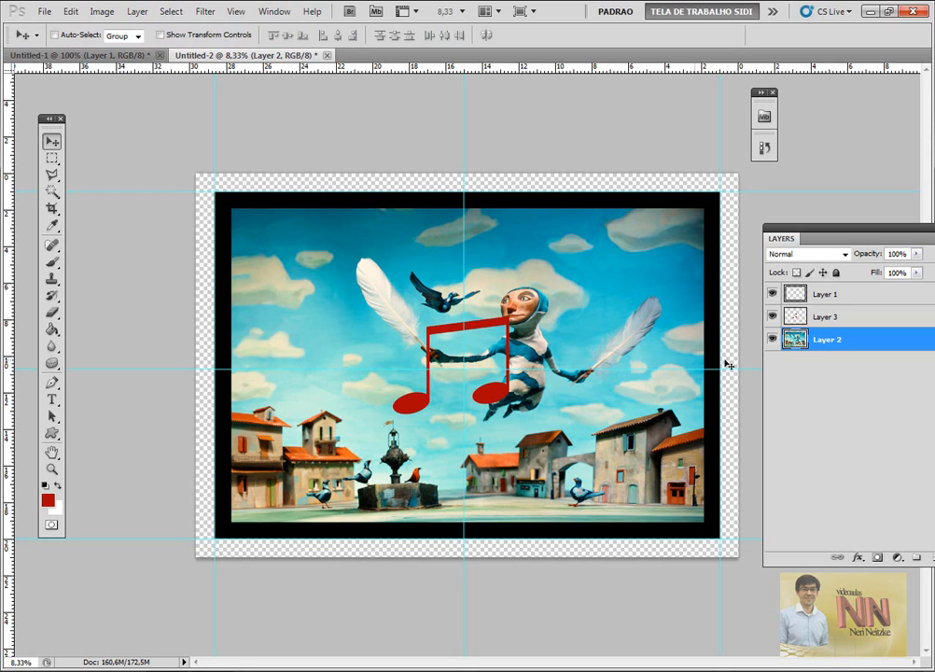
Center the red notes on Layer 3 at the crossing of the two middle guides, and remove those two guides
click(818, 317)
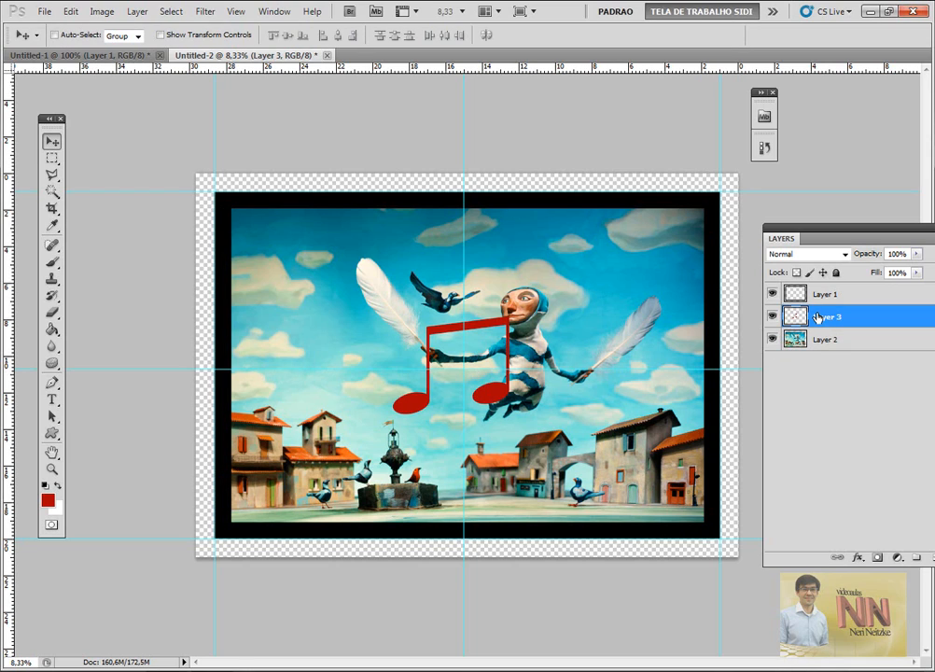
key(ctrl+t)
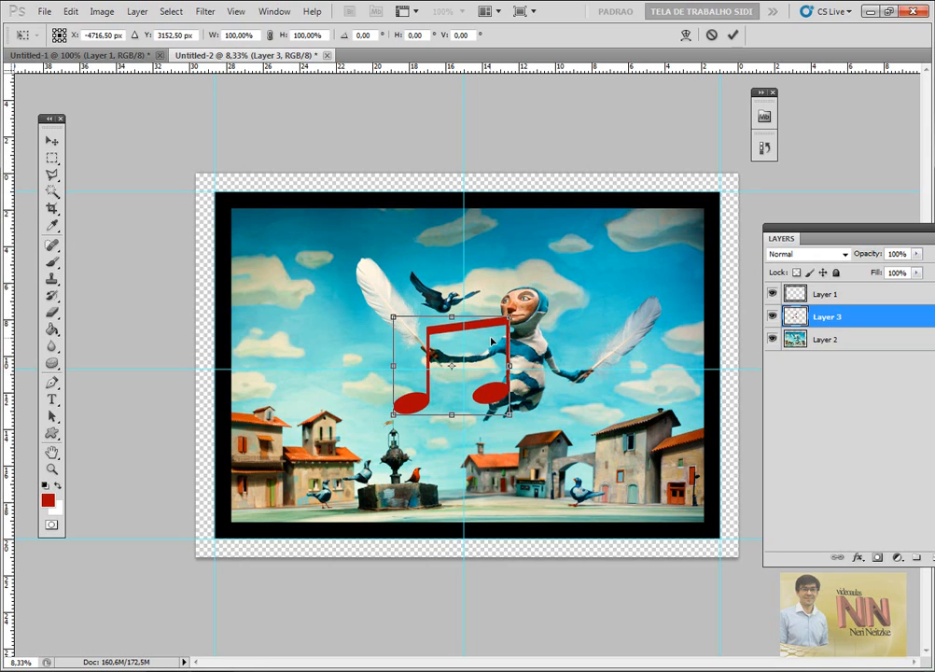
drag(491, 342, 502, 346)
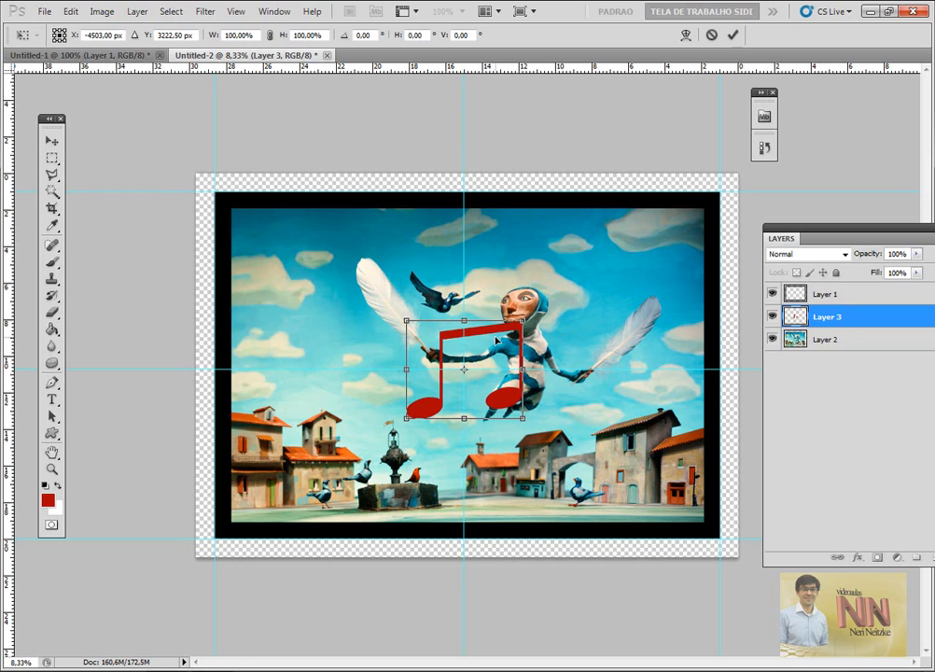
key(Return)
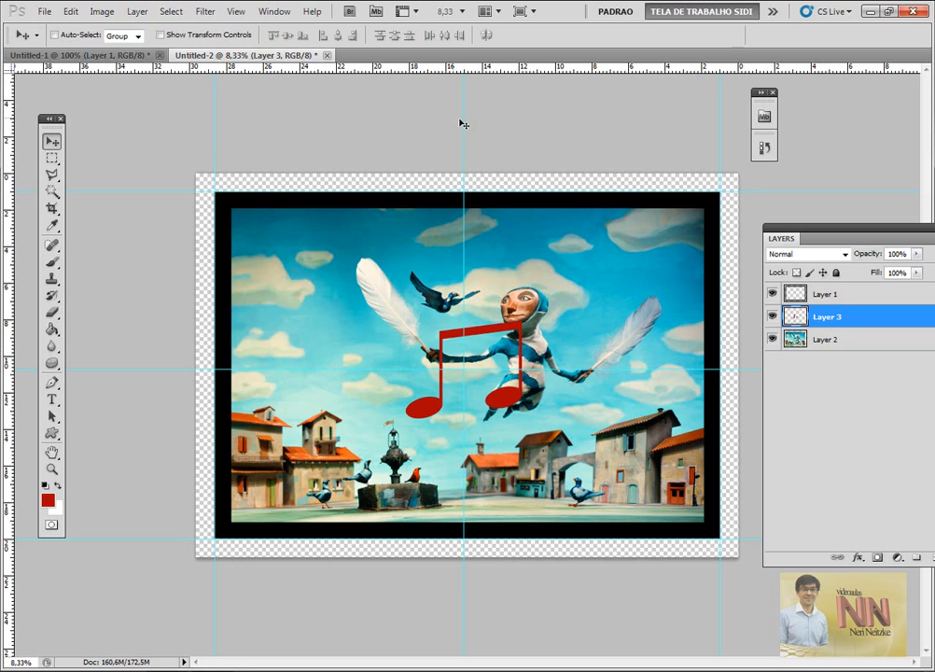
drag(464, 119, 13, 109)
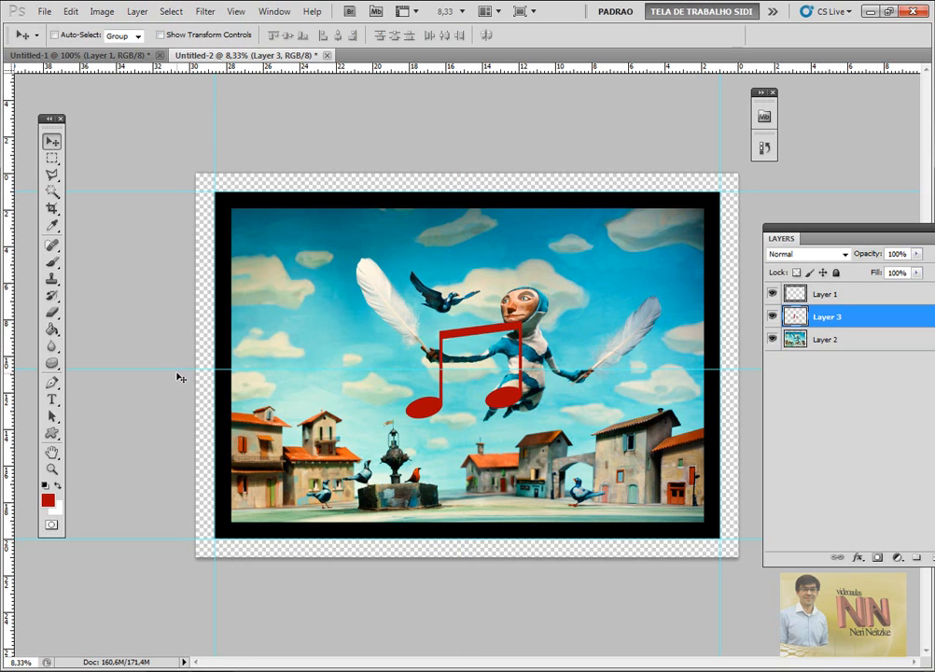
drag(173, 369, 140, 65)
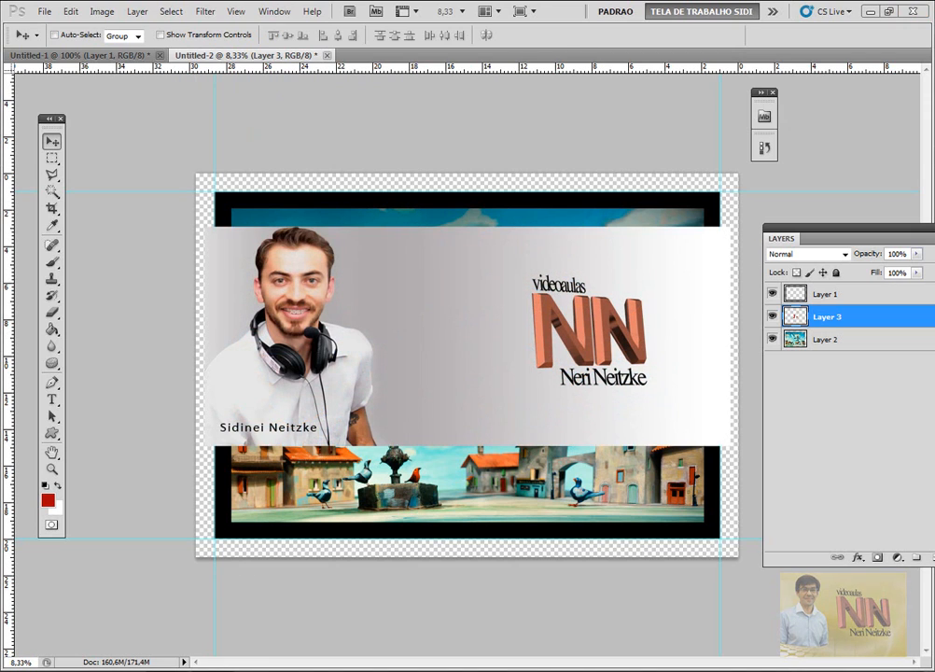
click(875, 484)
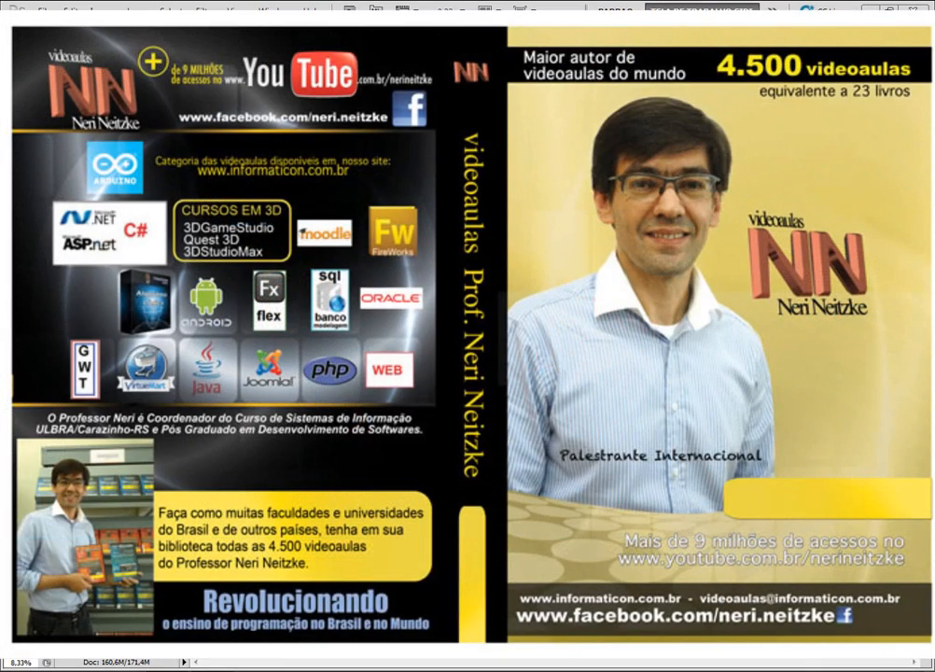